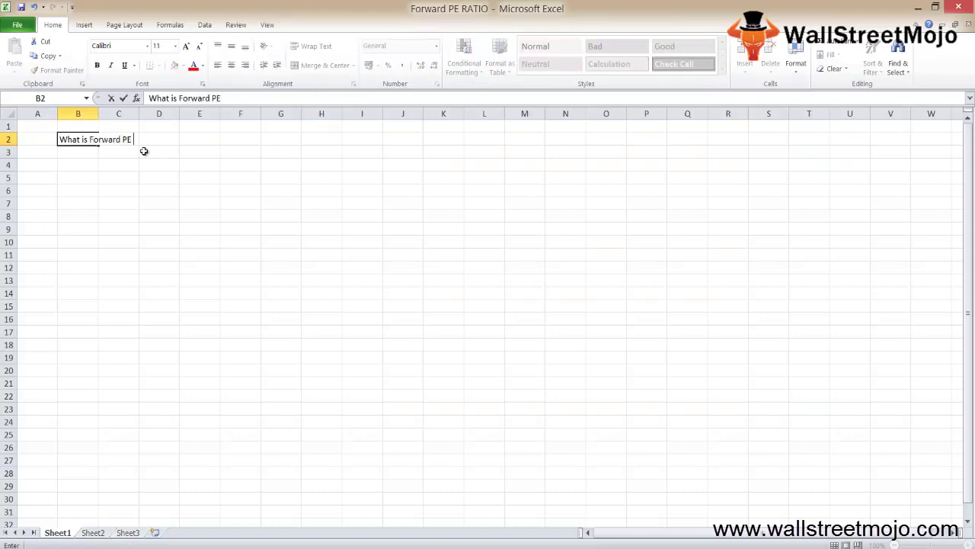
- Complete the heading "What is Forward PE Ratio ?" in B2 and autofit column B to it
{"action": "type", "text": "Ratio ?"}
{"action": "key", "text": "Return"}
{"action": "key", "text": "Up"}
{"action": "key", "text": "alt+h"}
{"action": "key", "text": "o"}
{"action": "key", "text": "i"}
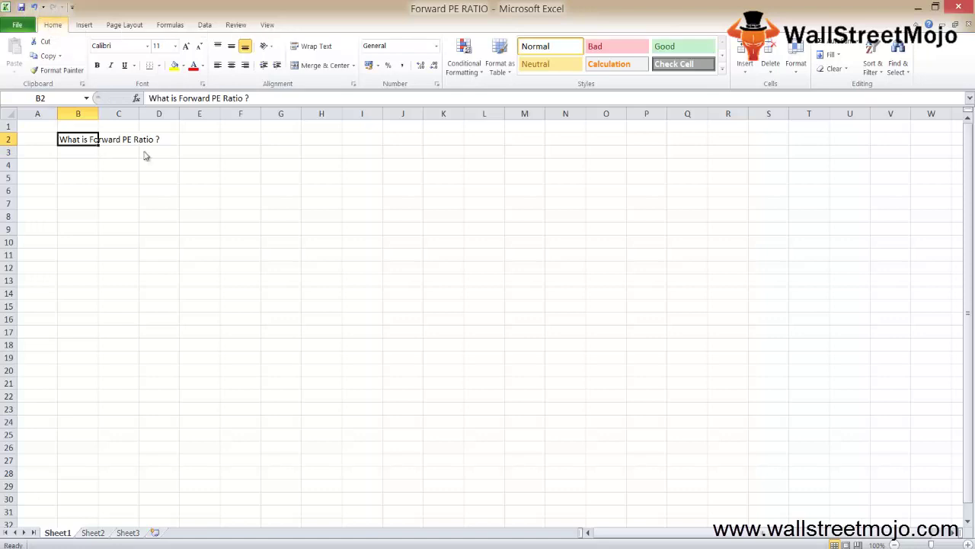
- Enter the item number 1 in A3 and "CO and Firm" in B3
{"action": "key", "text": "Down"}
{"action": "key", "text": "Left"}
{"action": "type", "text": "1"}
{"action": "key", "text": "Return"}
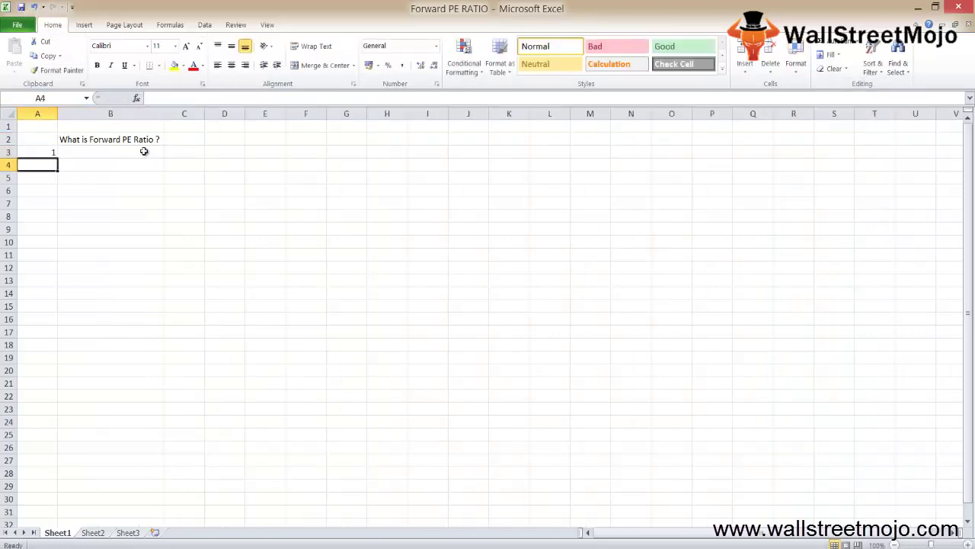
{"action": "left_click", "coordinate": [145, 150]}
{"action": "type", "text": "CO and Firm"}
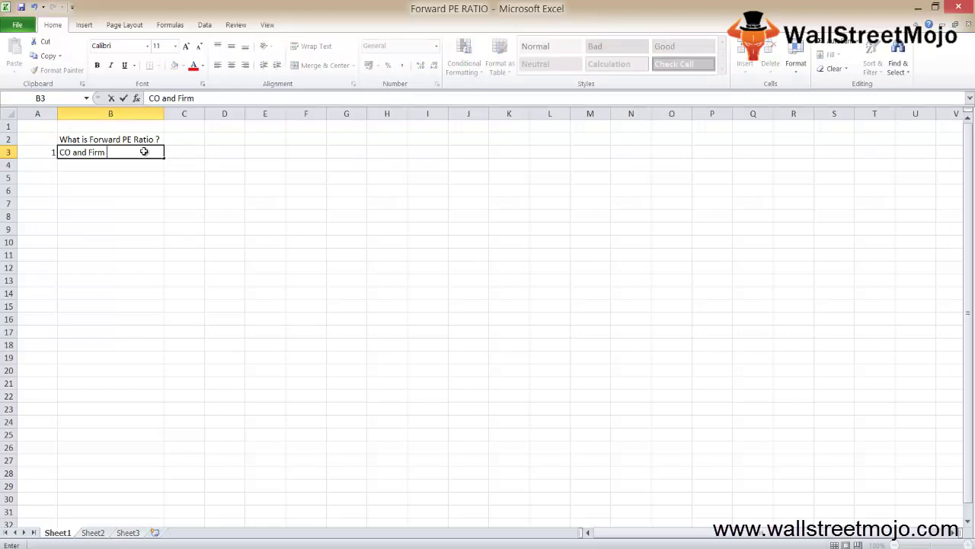
{"action": "key", "text": "Return"}
- Enter "Earning of Previous" in C3 and autofit column C to the text
{"action": "key", "text": "Up"}
{"action": "key", "text": "Right"}
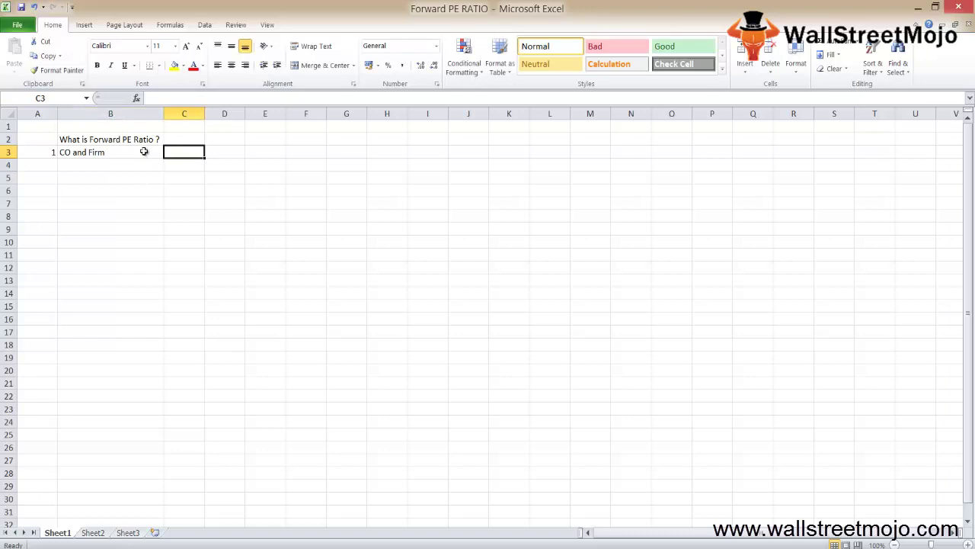
{"action": "type", "text": "Earni"}
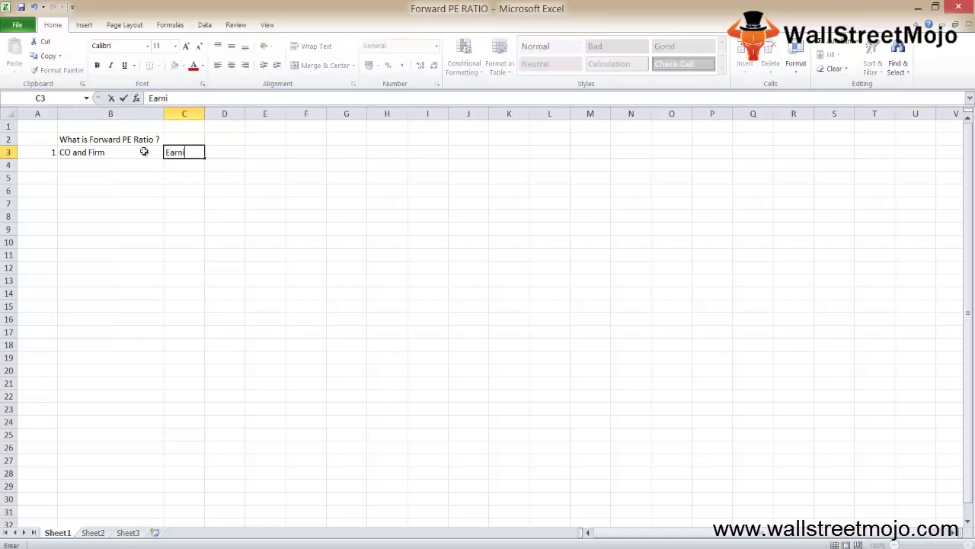
{"action": "type", "text": "ng of Previous"}
{"action": "key", "text": "Return"}
{"action": "key", "text": "Up"}
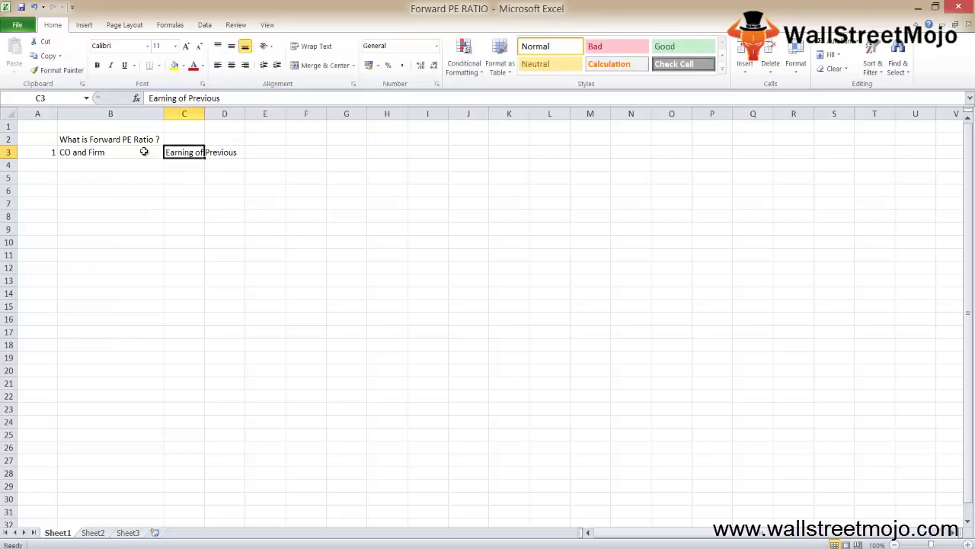
{"action": "key", "text": "alt+h"}
{"action": "key", "text": "o"}
{"action": "key", "text": "i"}
- Enter "Projected" in D3, beside the previous earnings label
{"action": "key", "text": "Right"}
{"action": "type", "text": "P"}
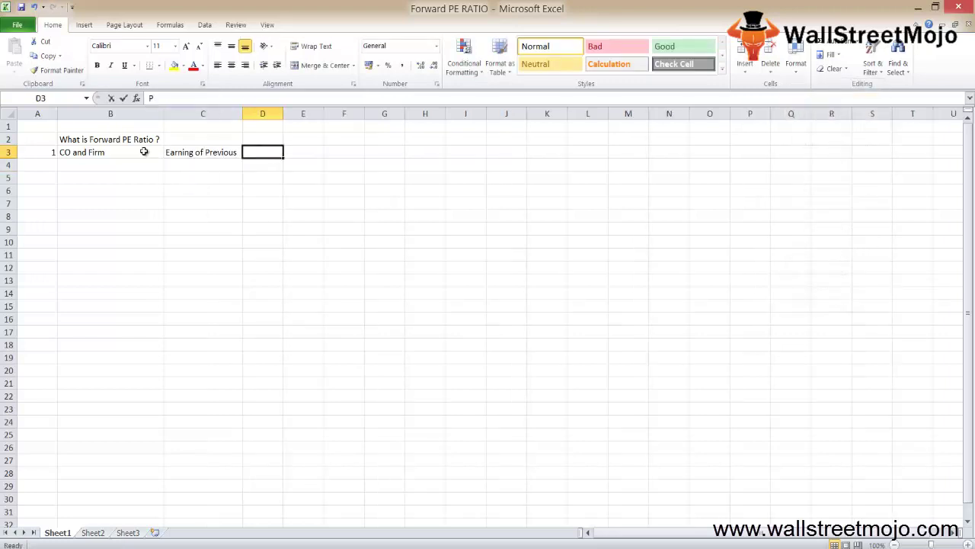
{"action": "type", "text": "rojected"}
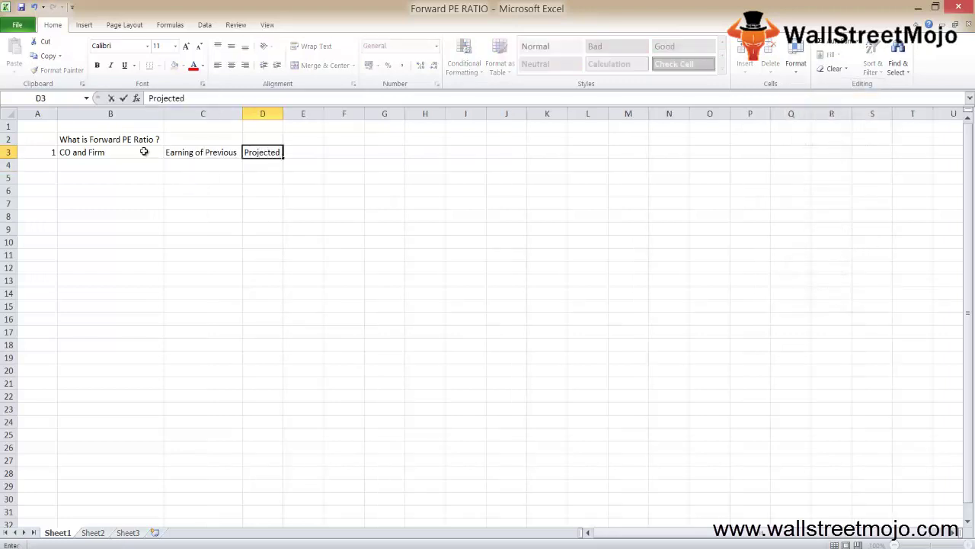
{"action": "key", "text": "Return"}
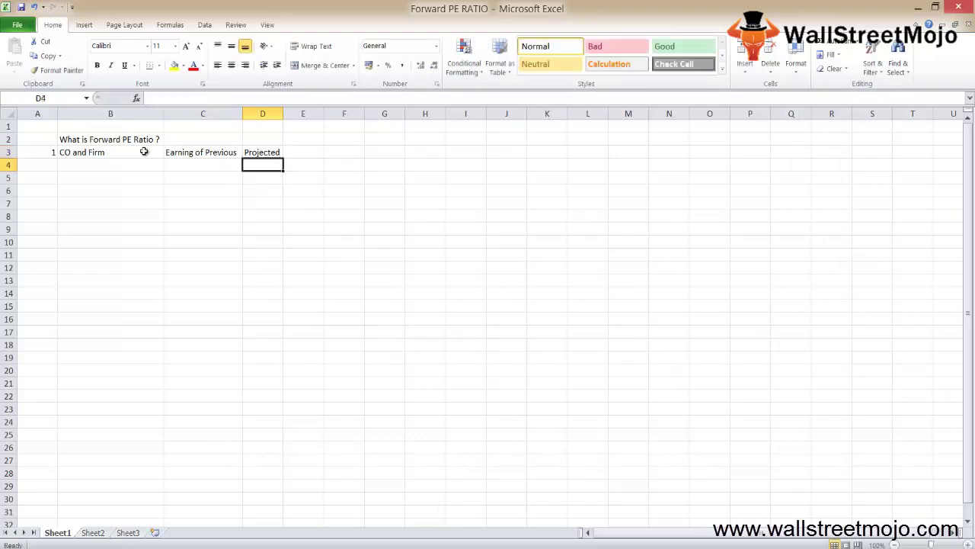
- Add the headings "EPS" in C2 and "FEPS" in D2
{"action": "key", "text": "Left"}
{"action": "key", "text": "Up"}
{"action": "key", "text": "Up"}
{"action": "type", "text": "EPS"}
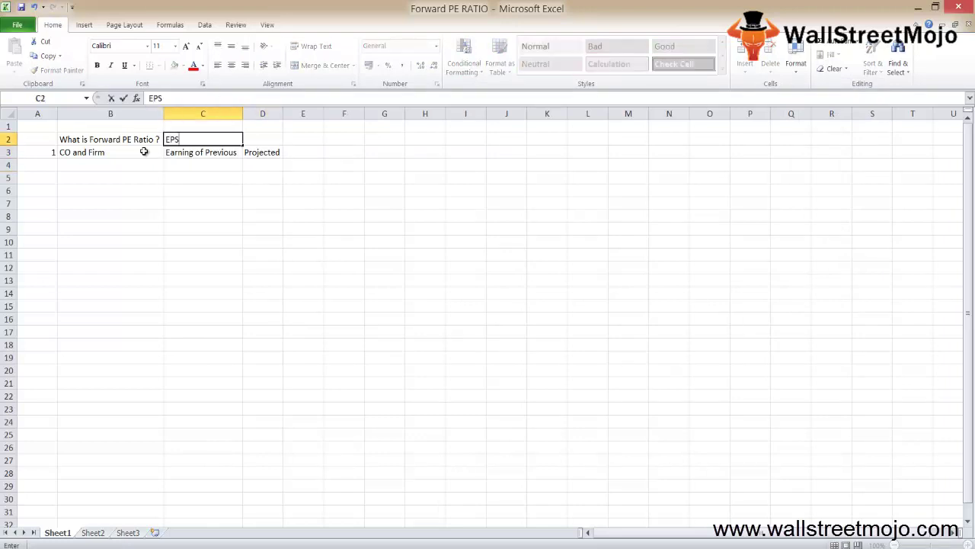
{"action": "key", "text": "Tab"}
{"action": "type", "text": "F"}
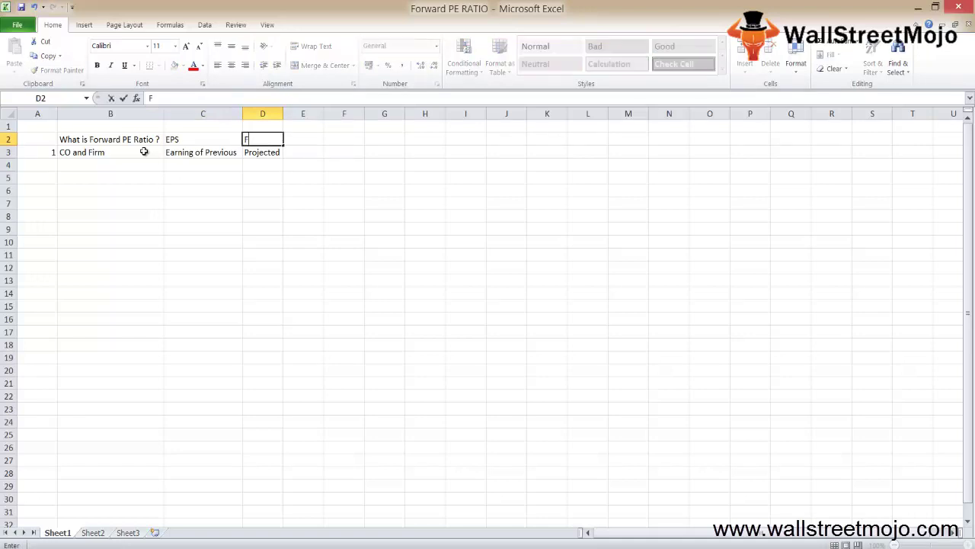
{"action": "type", "text": "EPS"}
{"action": "key", "text": "Return"}
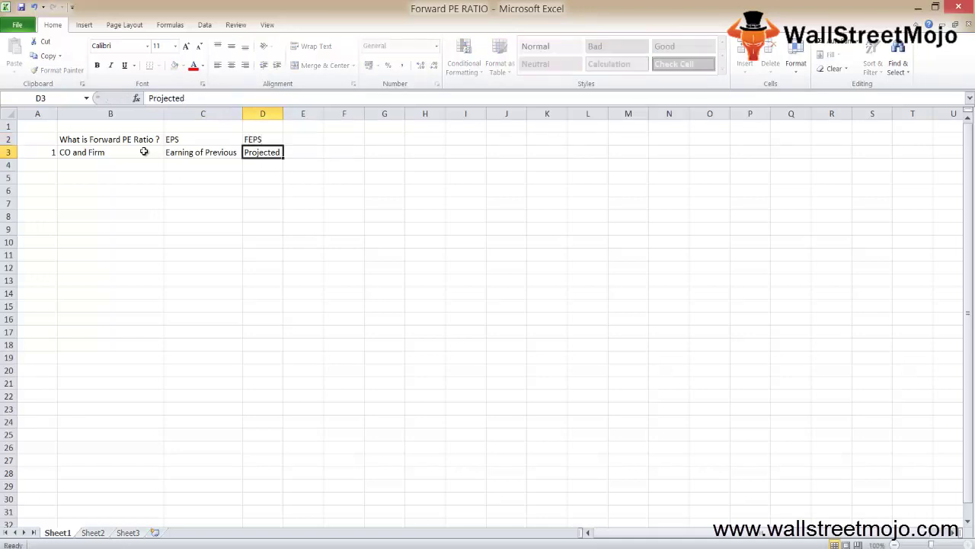
- Enter the item number 2 in A5 and "Fin rations" in B5
{"action": "key", "text": "Up"}
{"action": "key", "text": "Left"}
{"action": "key", "text": "Left"}
{"action": "key", "text": "Left"}
{"action": "key", "text": "Down"}
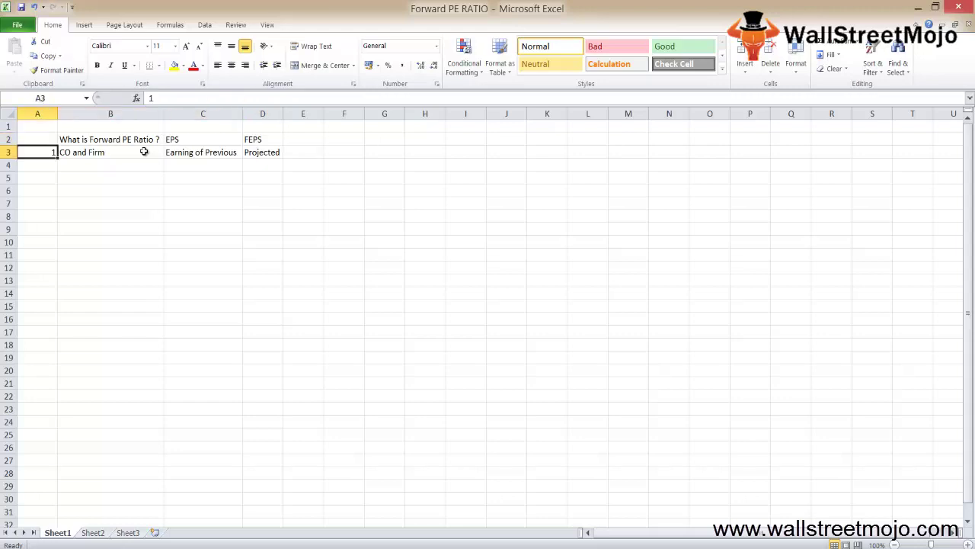
{"action": "key", "text": "Down"}
{"action": "key", "text": "Down"}
{"action": "type", "text": "2"}
{"action": "key", "text": "Tab"}
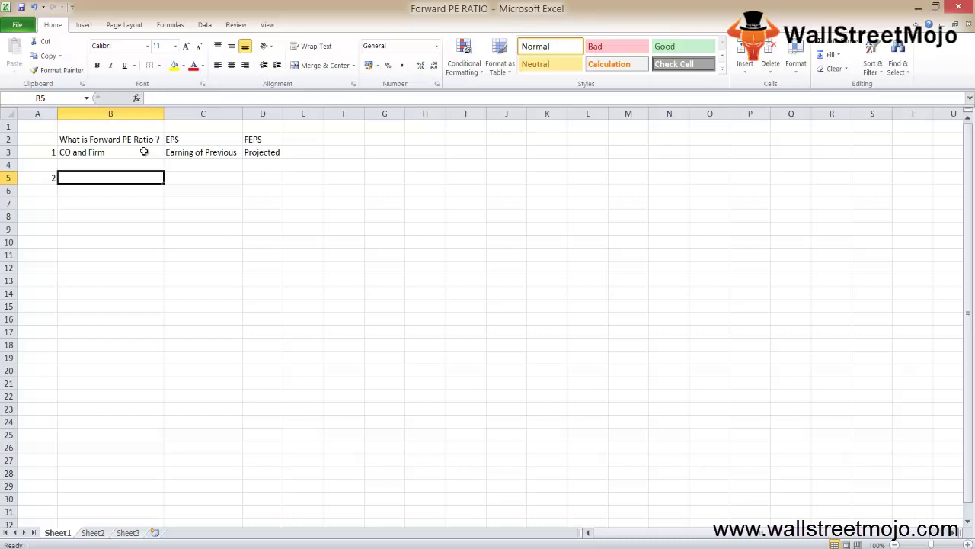
{"action": "type", "text": "F"}
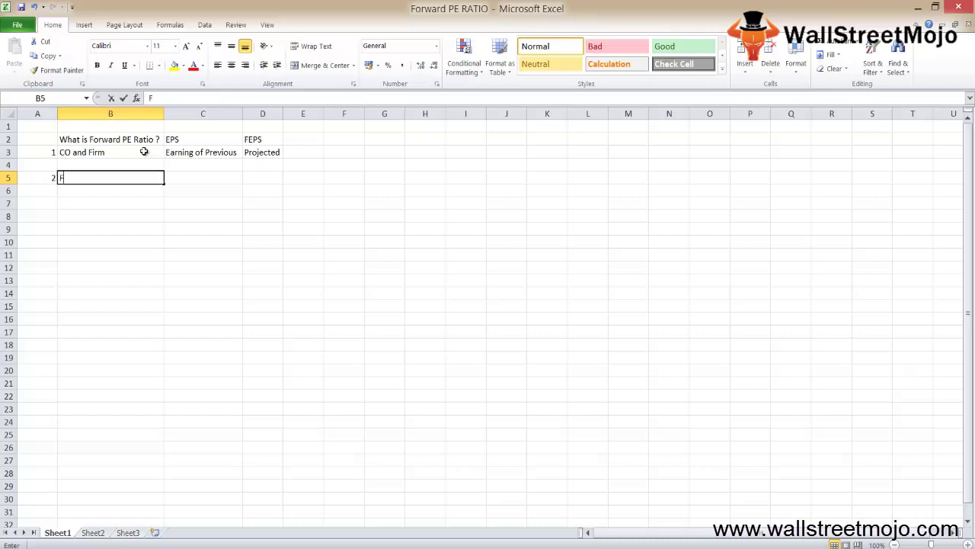
{"action": "type", "text": "in rations"}
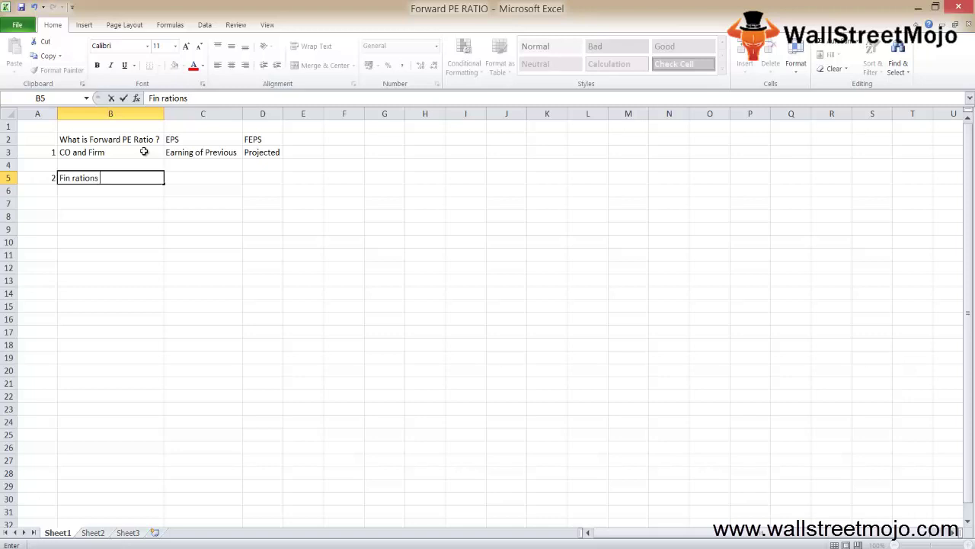
{"action": "key", "text": "Return"}
- Enter the item number 3 in A7 and "Formulla" in B7
{"action": "key", "text": "Left"}
{"action": "key", "text": "Down"}
{"action": "type", "text": "3"}
{"action": "key", "text": "Tab"}
{"action": "type", "text": "F"}
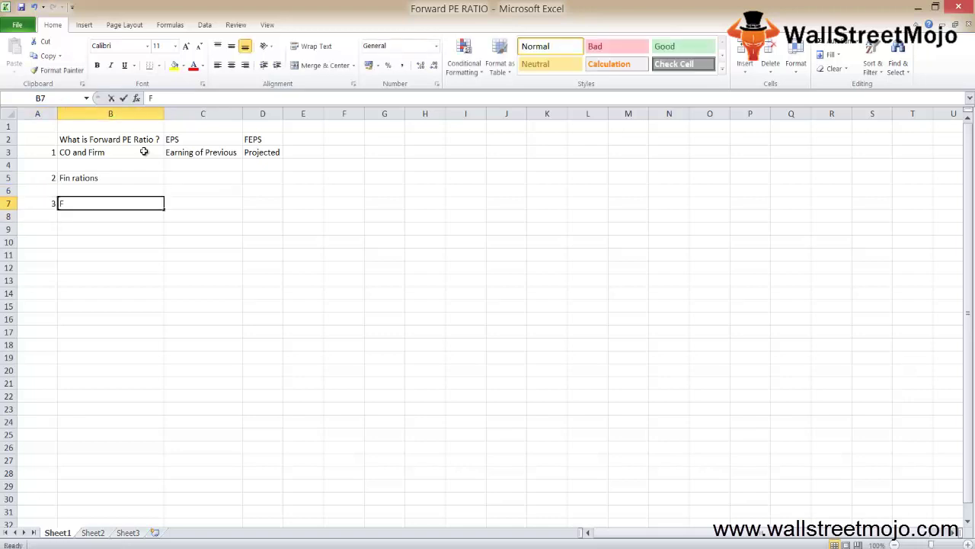
{"action": "type", "text": "ormulla"}
{"action": "key", "text": "Return"}
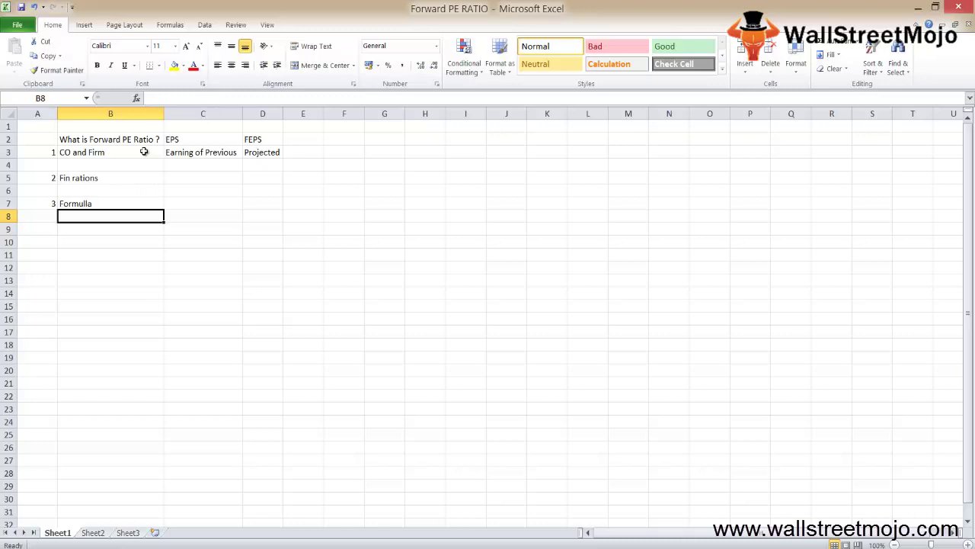
- Enter the formula parts "Price per share" in B9 and "EPS forcasted of the next 12 months" in B10
{"action": "key", "text": "Return"}
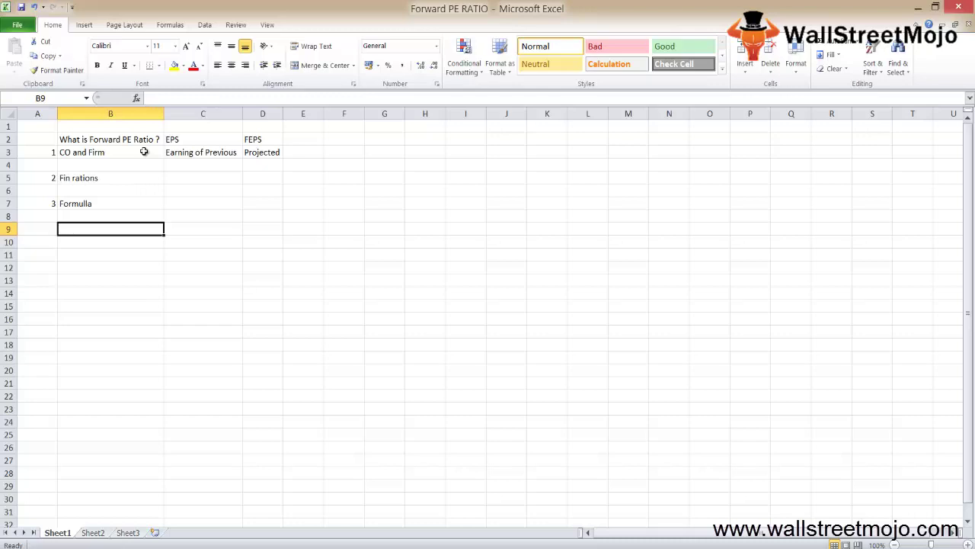
{"action": "type", "text": "Price per s"}
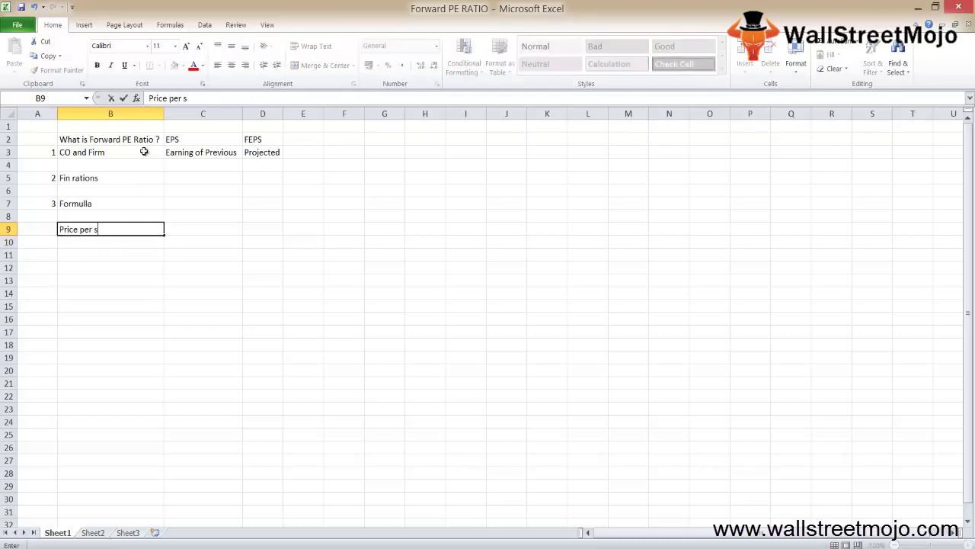
{"action": "type", "text": "hare"}
{"action": "key", "text": "Return"}
{"action": "type", "text": "EPS "}
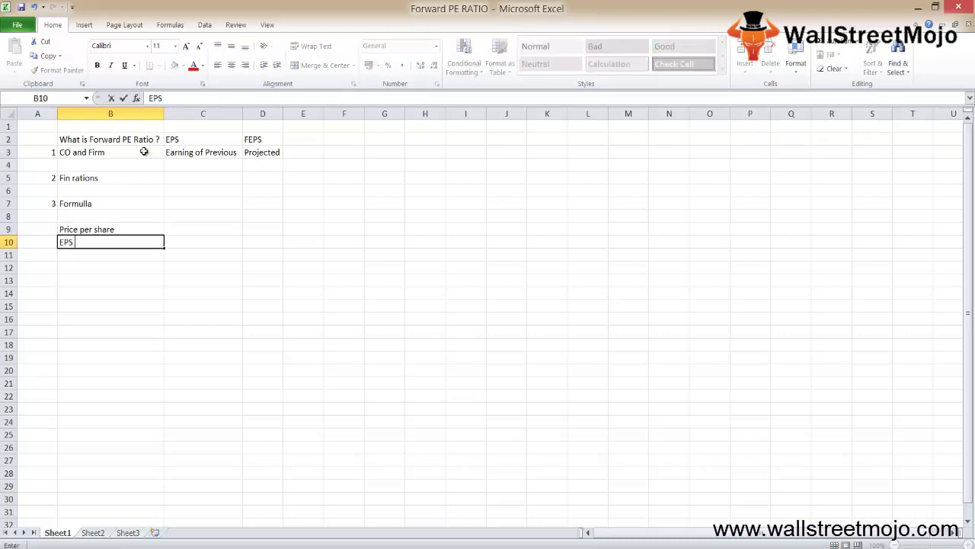
{"action": "type", "text": "forcasted of the next 1"}
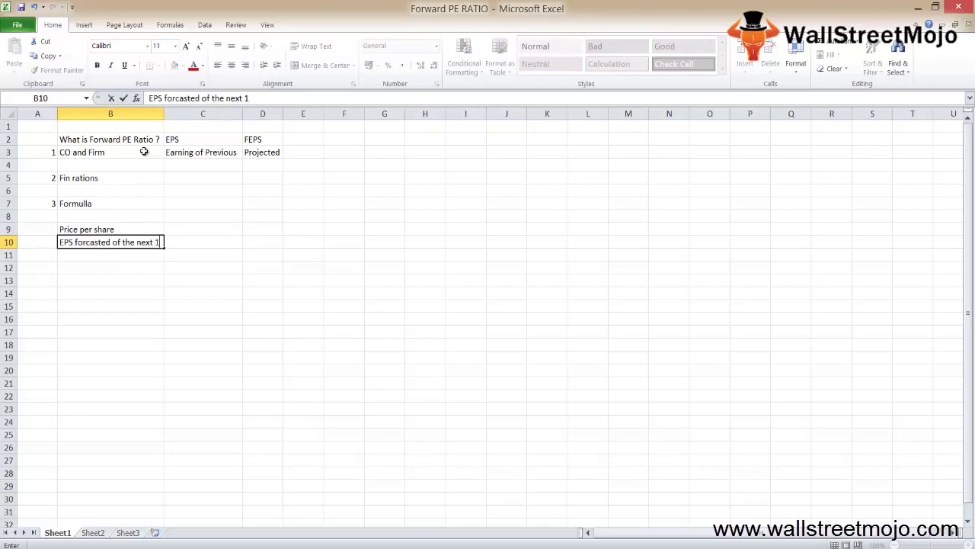
{"action": "type", "text": "2 months"}
{"action": "key", "text": "Return"}
{"action": "key", "text": "Return"}
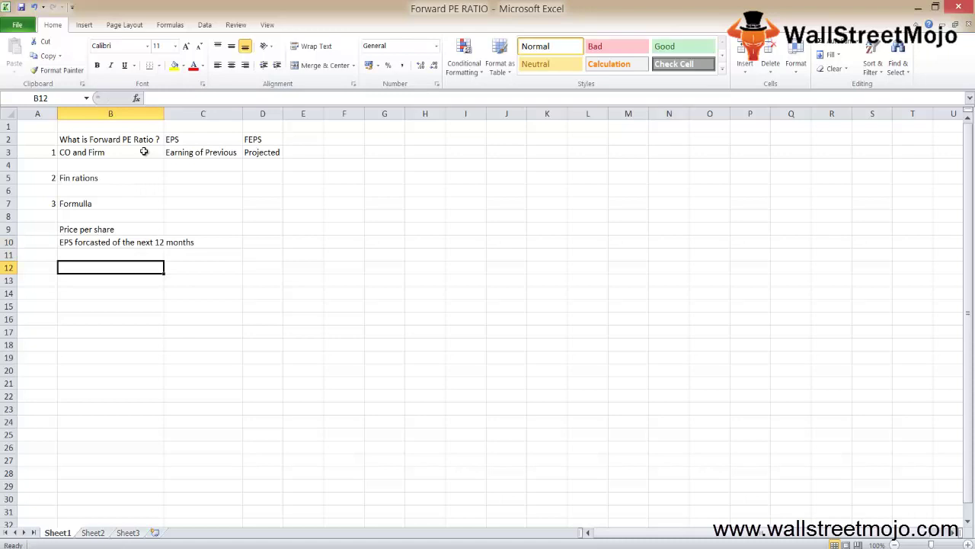
{"action": "key", "text": "Up"}
{"action": "key", "text": "Up"}
{"action": "key", "text": "Up"}
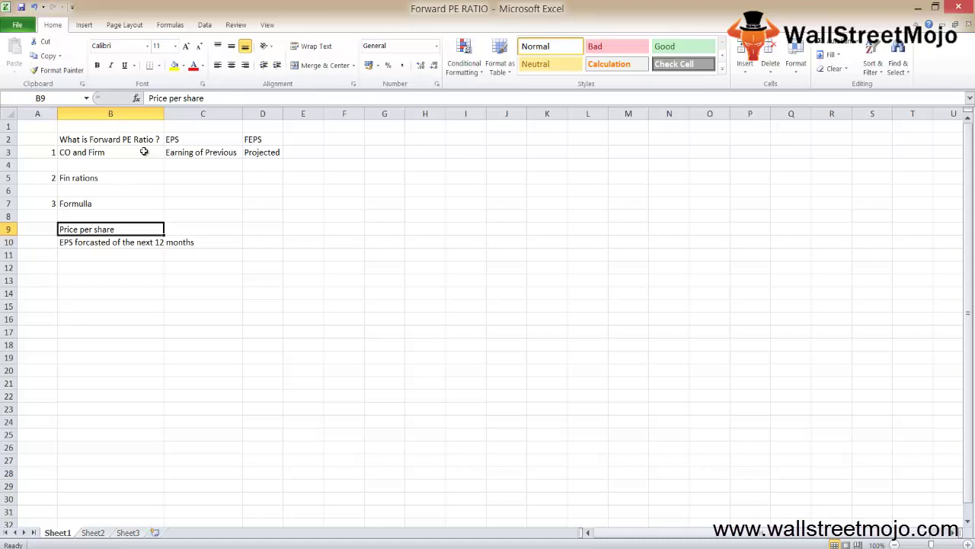
{"action": "key", "text": "Down"}
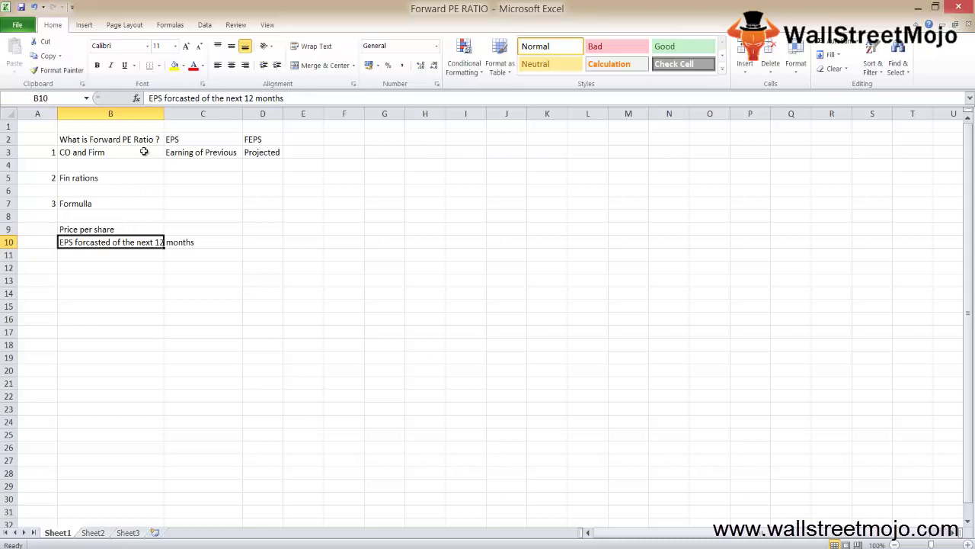
{"action": "key", "text": "Up"}
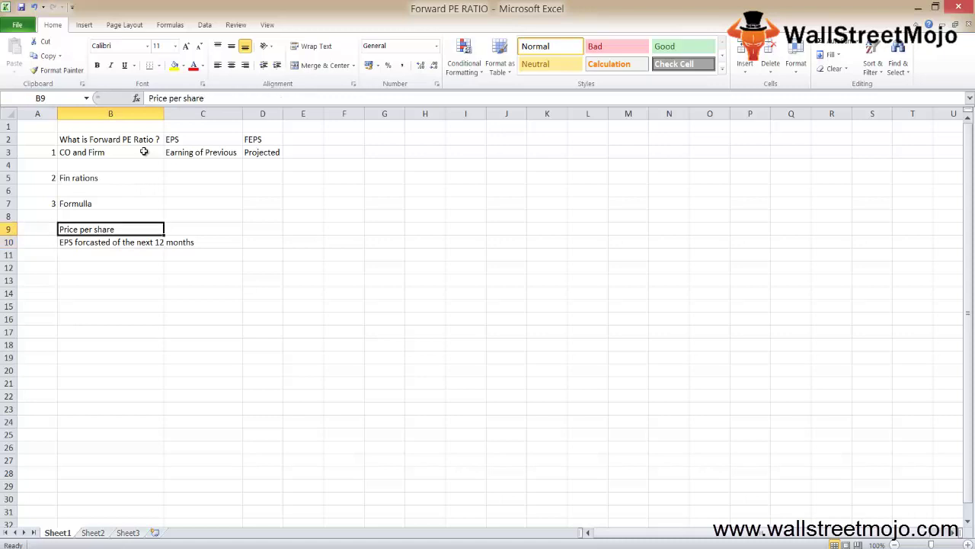
- Enter "Publication" in E10, on the row of the forecast EPS label
{"action": "key", "text": "Down"}
{"action": "key", "text": "Right"}
{"action": "key", "text": "Right"}
{"action": "key", "text": "Right"}
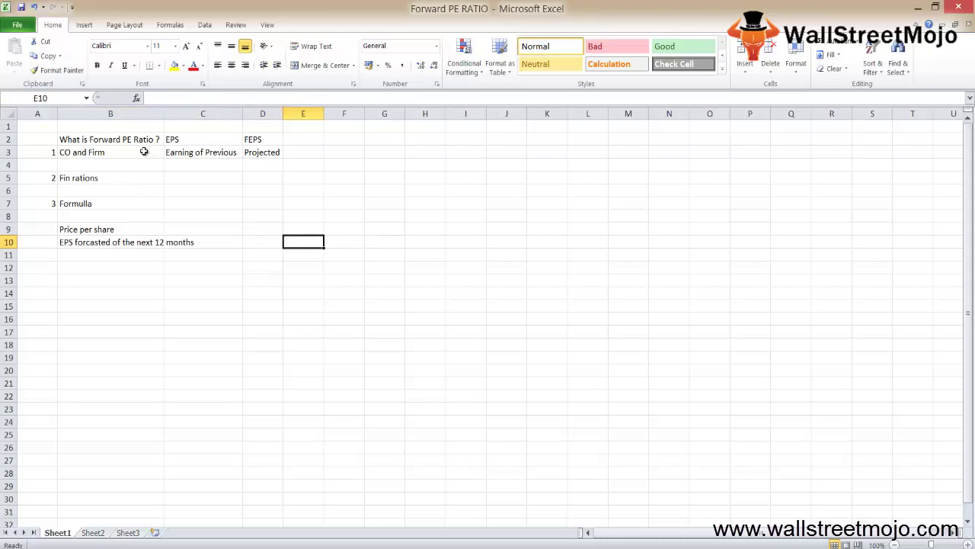
{"action": "type", "text": "Publication"}
{"action": "key", "text": "Return"}
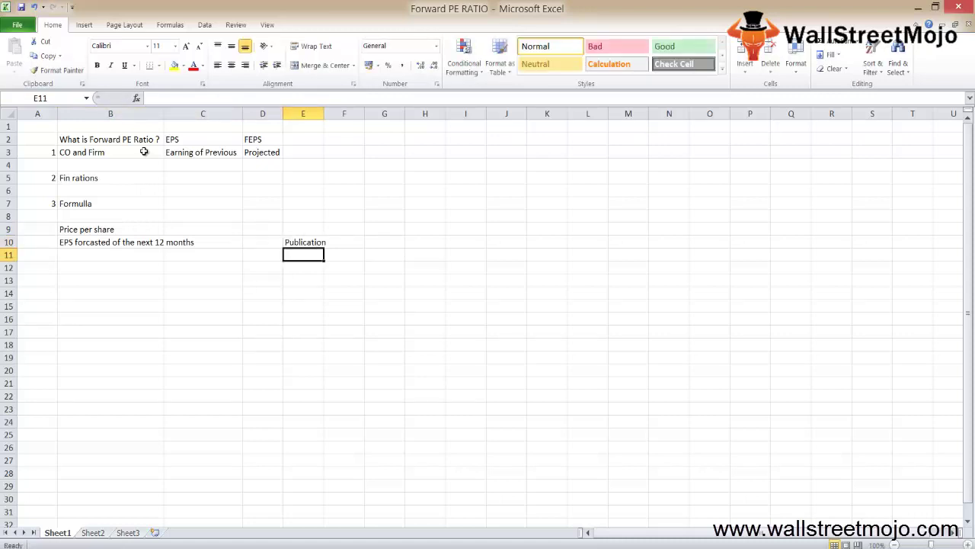
- Enter "Hire" in D10, just before the Publication label
{"action": "key", "text": "Up"}
{"action": "key", "text": "Left"}
{"action": "key", "text": "Left"}
{"action": "key", "text": "Right"}
{"action": "type", "text": "Hire"}
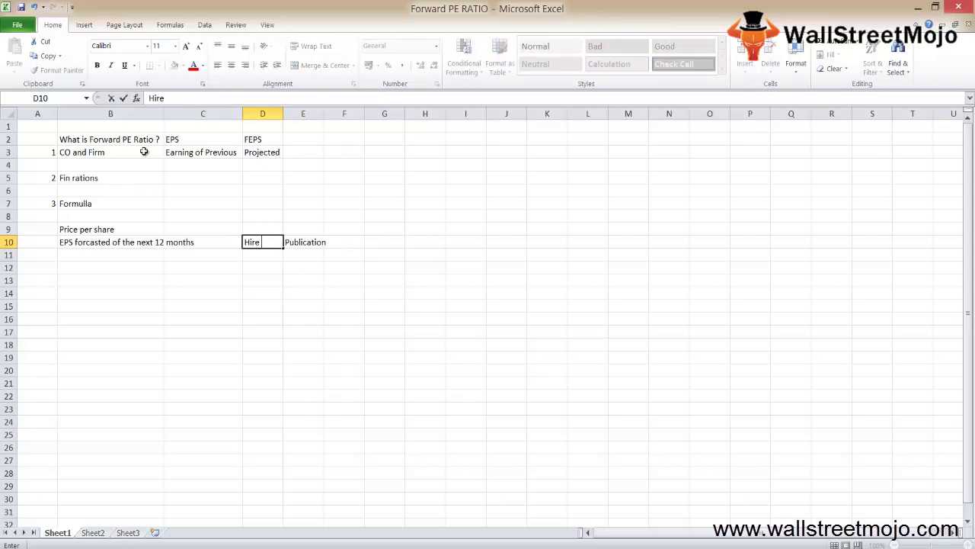
{"action": "key", "text": "ctrl+Return"}
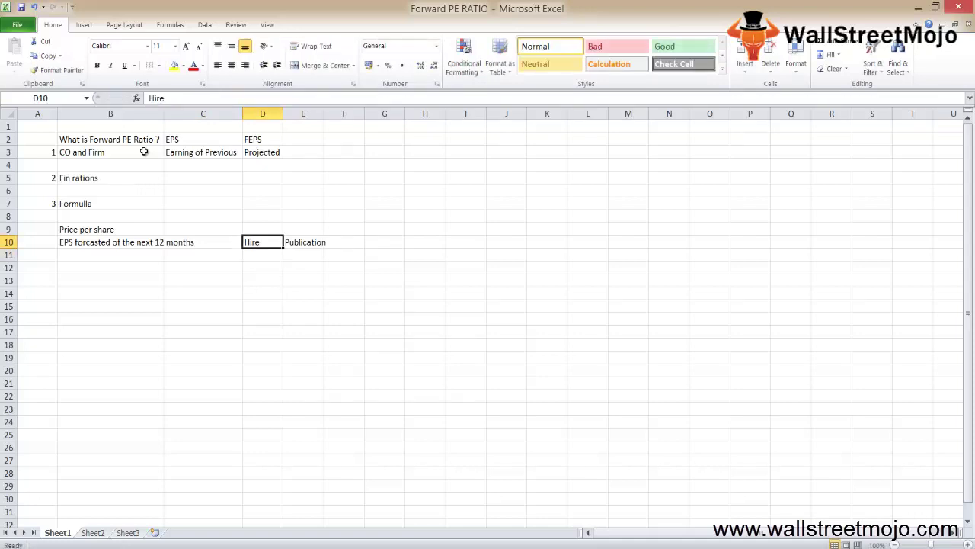
- Enter the label "Forward EPS" in D13
{"action": "key", "text": "Down"}
{"action": "key", "text": "Down"}
{"action": "key", "text": "Up"}
{"action": "key", "text": "Down"}
{"action": "key", "text": "Down"}
{"action": "key", "text": "Up"}
{"action": "key", "text": "Down"}
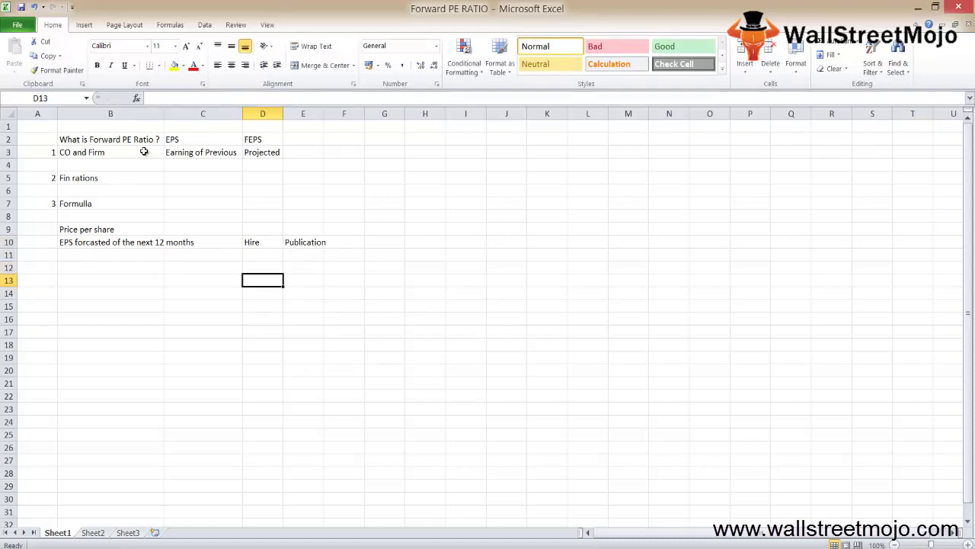
{"action": "type", "text": "Forwar"}
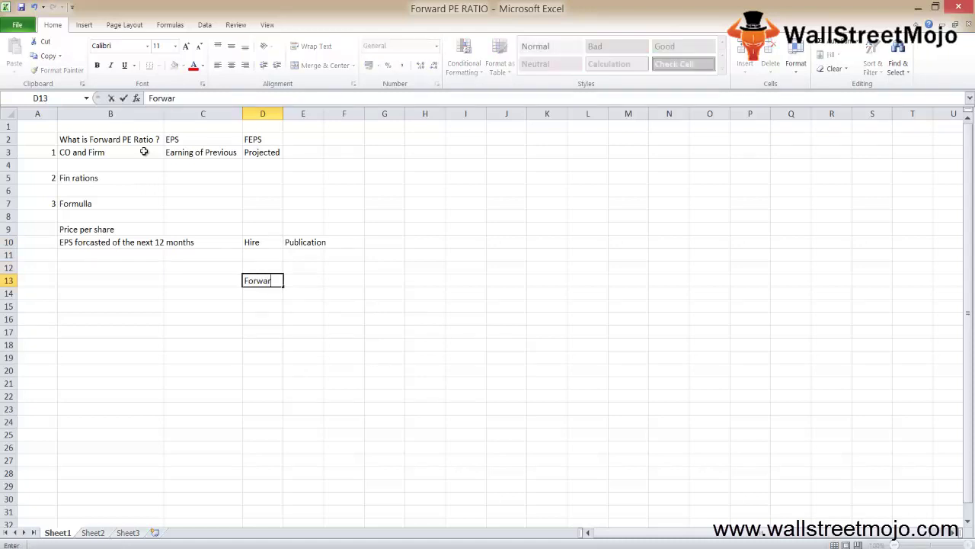
{"action": "type", "text": "d EPS"}
{"action": "key", "text": "ctrl+Return"}
- Enter "Projected Earnings" in E13, beside the Forward EPS label
{"action": "key", "text": "Right"}
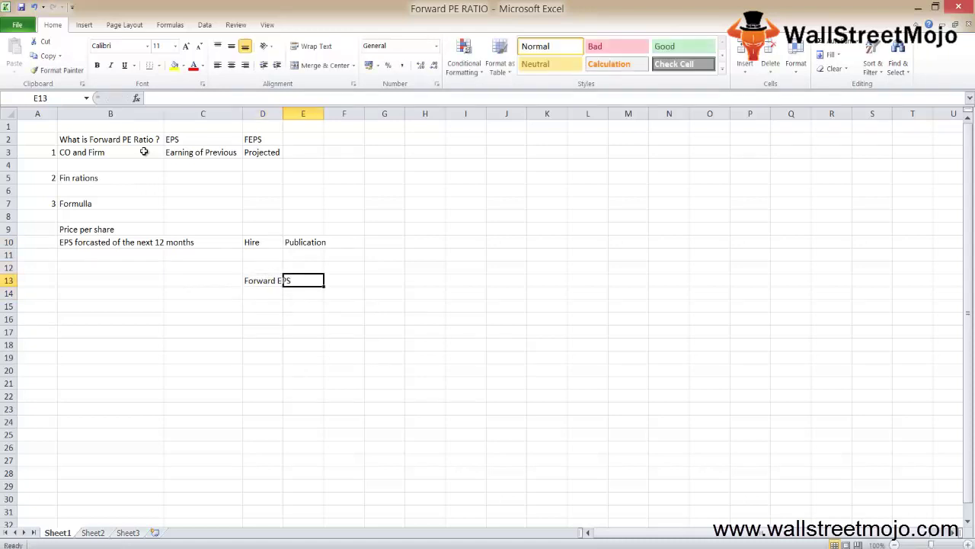
{"action": "type", "text": "O"}
{"action": "key", "text": "BackSpace"}
{"action": "type", "text": "Pr"}
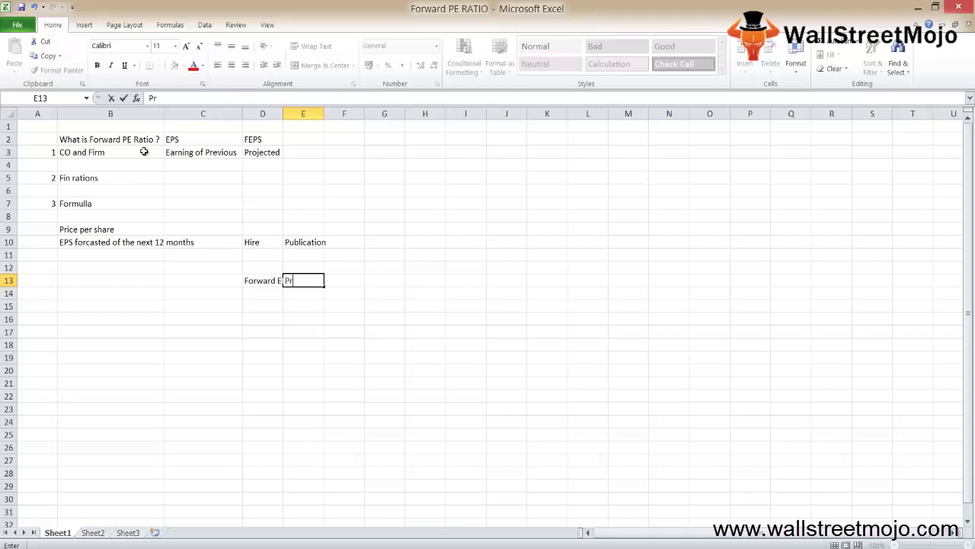
{"action": "type", "text": "ojected Earnings"}
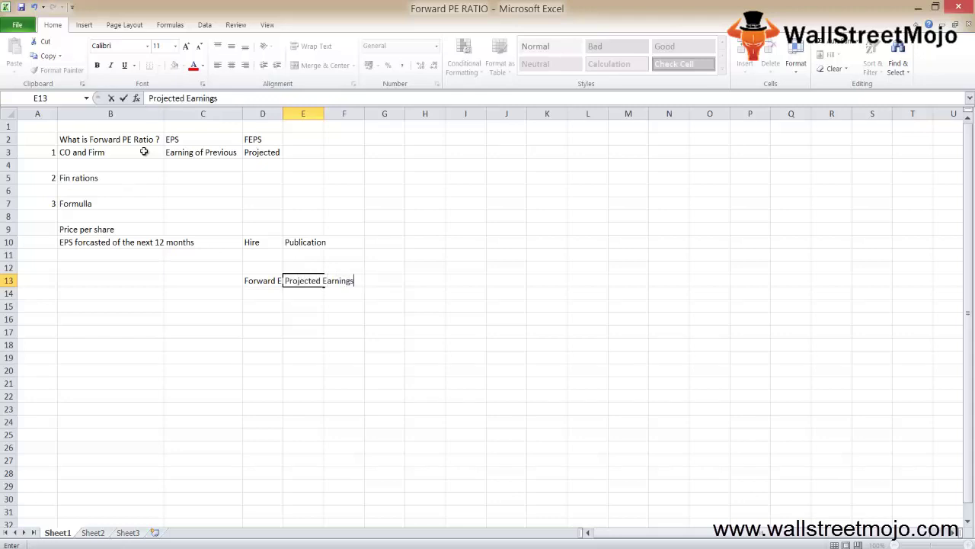
{"action": "key", "text": "Return"}
- Enter "No of os shares of the company" in E14, under the projected earnings label
{"action": "type", "text": "No of o"}
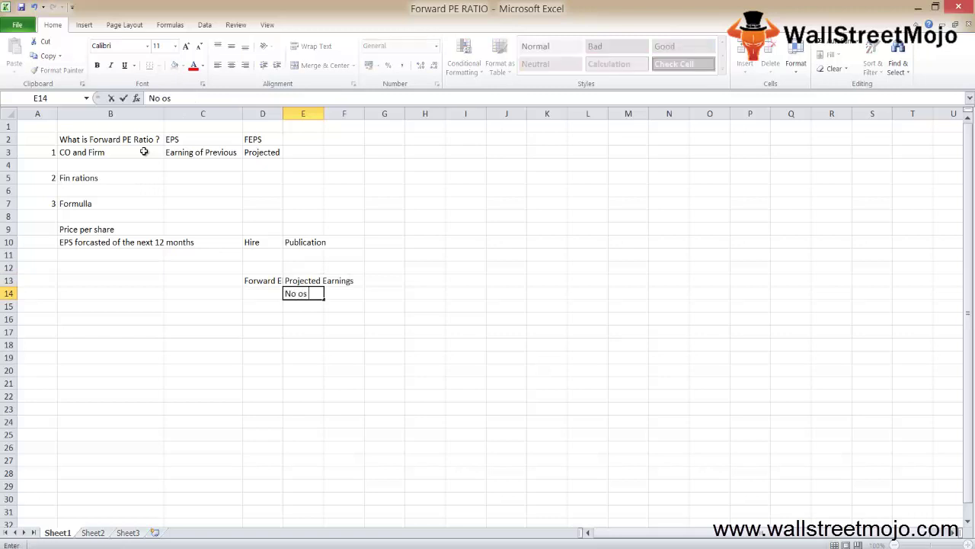
{"action": "type", "text": "s shareso f"}
{"action": "key", "text": "BackSpace"}
{"action": "key", "text": "BackSpace"}
{"action": "key", "text": "BackSpace"}
{"action": "type", "text": "of the"}
{"action": "type", "text": "cmo"}
{"action": "key", "text": "BackSpace"}
{"action": "key", "text": "BackSpace"}
{"action": "type", "text": "o"}
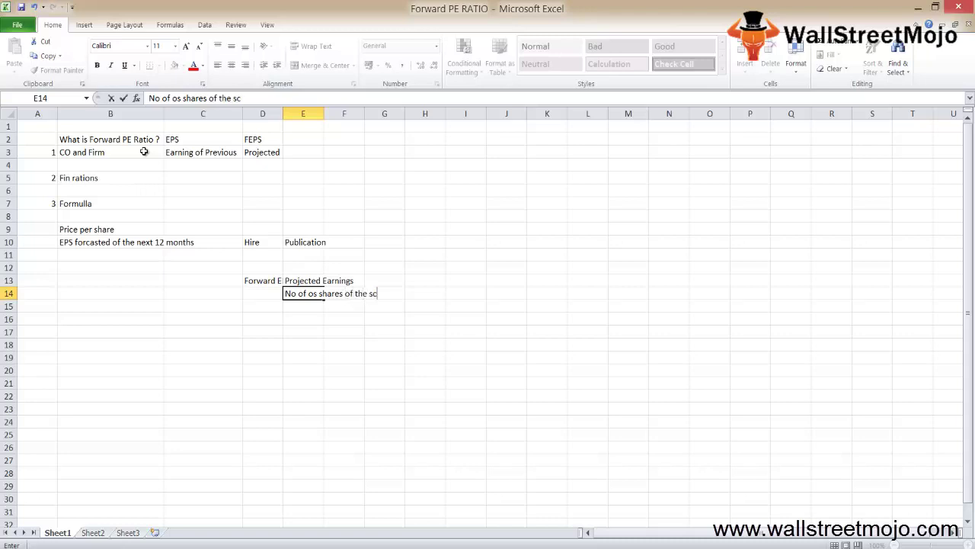
{"action": "key", "text": "BackSpace"}
{"action": "key", "text": "BackSpace"}
{"action": "type", "text": "comap"}
{"action": "key", "text": "BackSpace"}
{"action": "key", "text": "BackSpace"}
{"action": "type", "text": "pany 4"}
{"action": "key", "text": "BackSpace"}
{"action": "key", "text": "Return"}
{"action": "key", "text": "Up"}
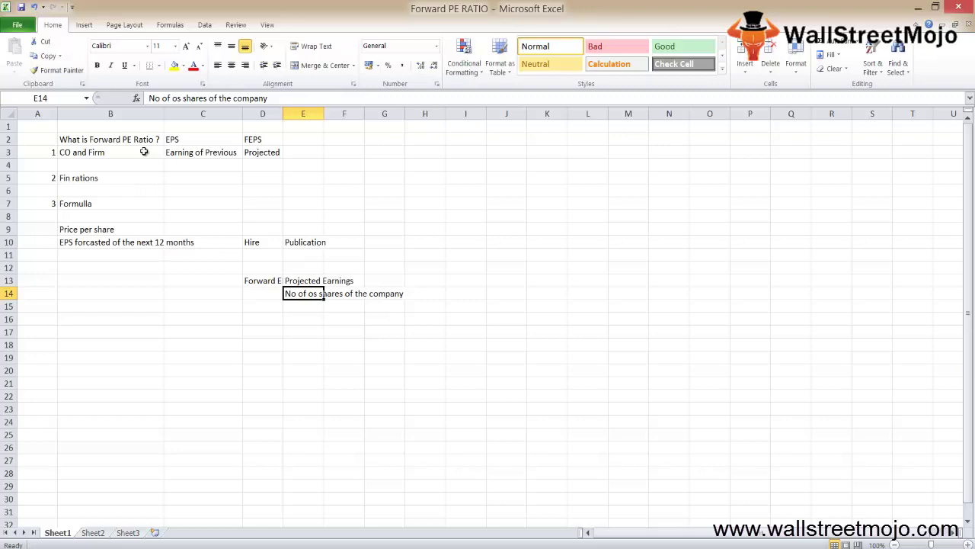
{"action": "key", "text": "shift+Up"}
{"action": "key", "text": "shift+space"}
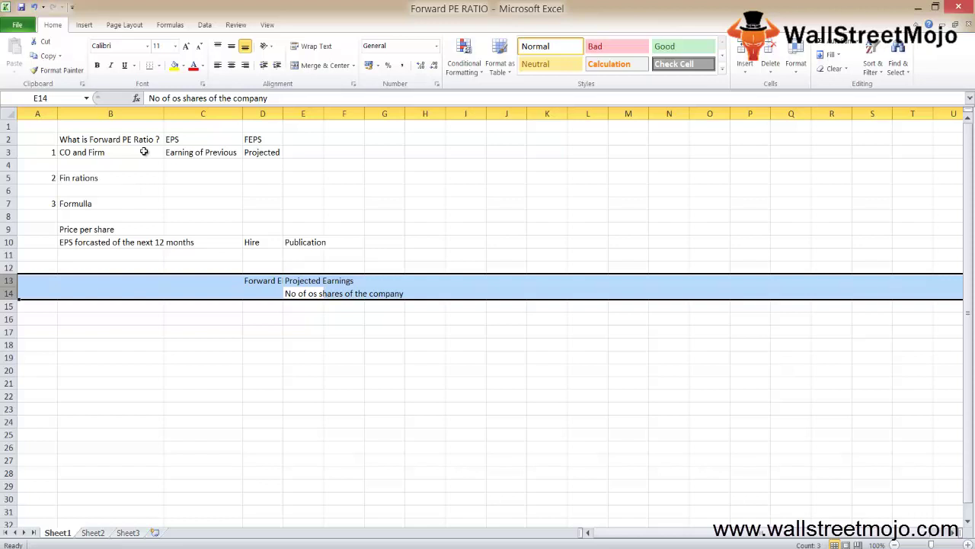
{"action": "key", "text": "Down"}
{"action": "key", "text": "Down"}
{"action": "key", "text": "Down"}
{"action": "key", "text": "Down"}
{"action": "key", "text": "Left"}
- Switch to Sheet2 and enter the first name of the example in C2
{"action": "key", "text": "ctrl+Page_Down"}
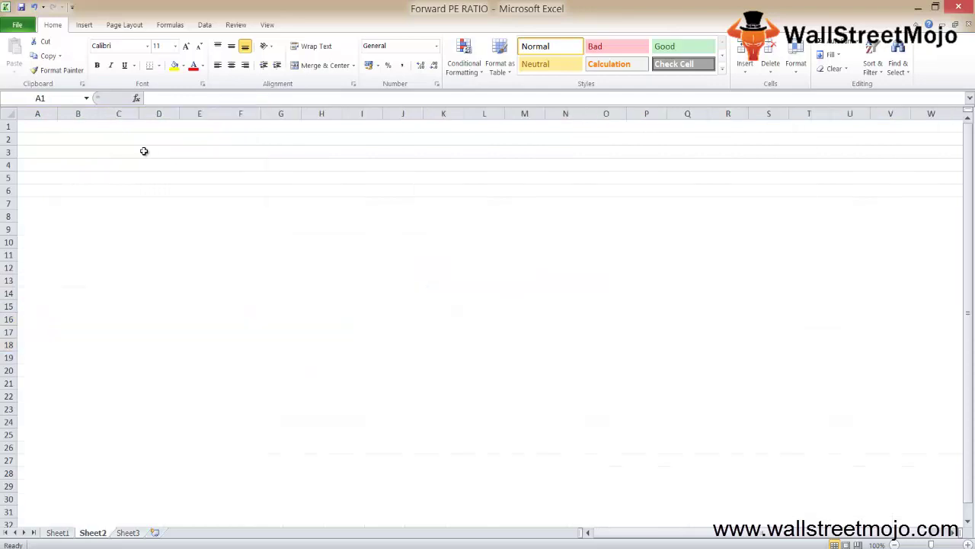
{"action": "key", "text": "Down"}
{"action": "key", "text": "Right"}
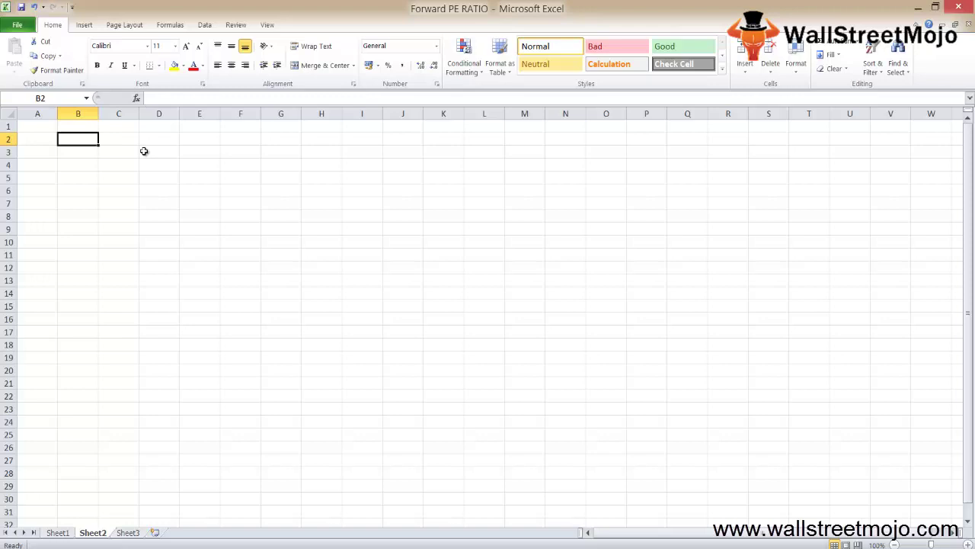
{"action": "key", "text": "Right"}
{"action": "type", "text": "Ji"}
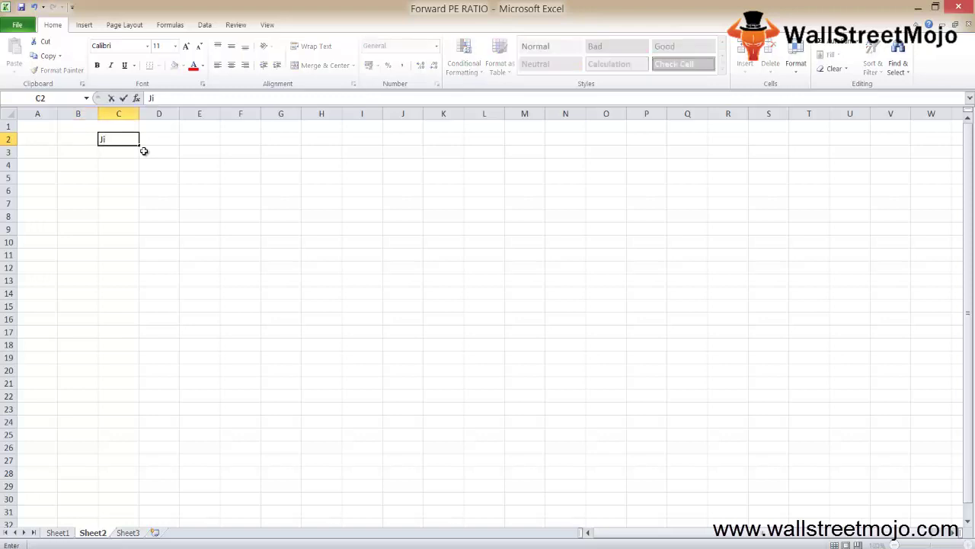
{"action": "type", "text": "ll"}
{"action": "key", "text": "Return"}
{"action": "key", "text": "Up"}
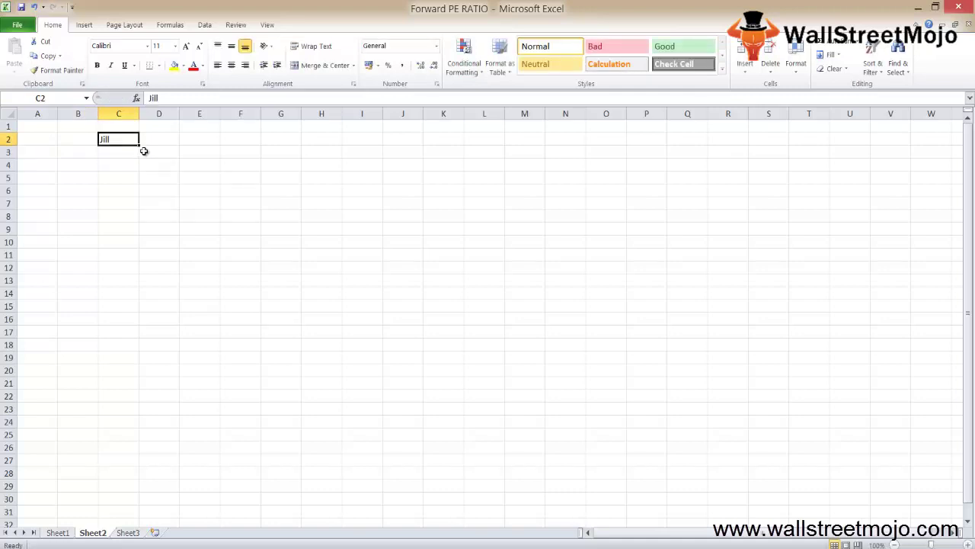
- Enter the second name of the example in D2
{"action": "key", "text": "Right"}
{"action": "type", "text": "birban"}
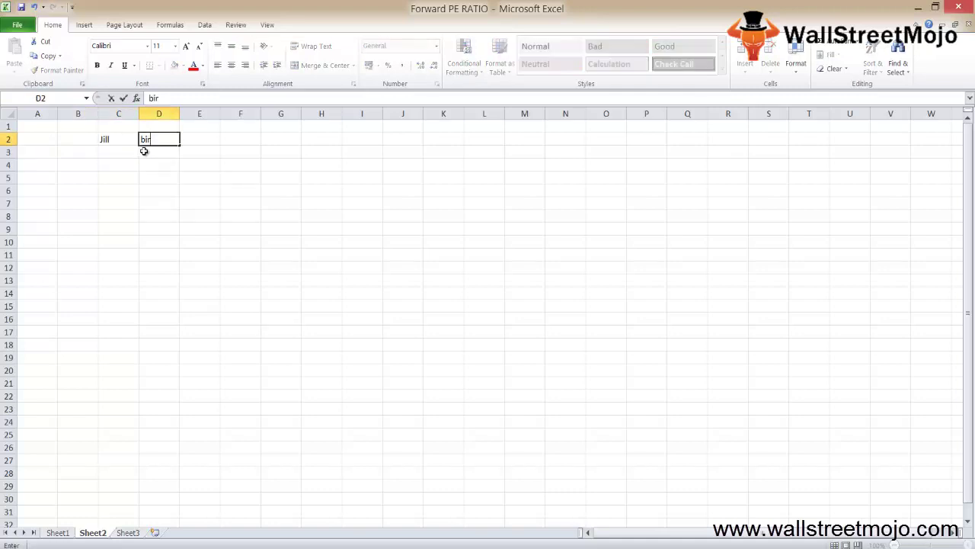
{"action": "key", "text": "BackSpace"}
{"action": "key", "text": "BackSpace"}
{"action": "key", "text": "BackSpace"}
{"action": "key", "text": "BackSpace"}
{"action": "key", "text": "BackSpace"}
{"action": "type", "text": "urban"}
{"action": "key", "text": "ctrl+Return"}
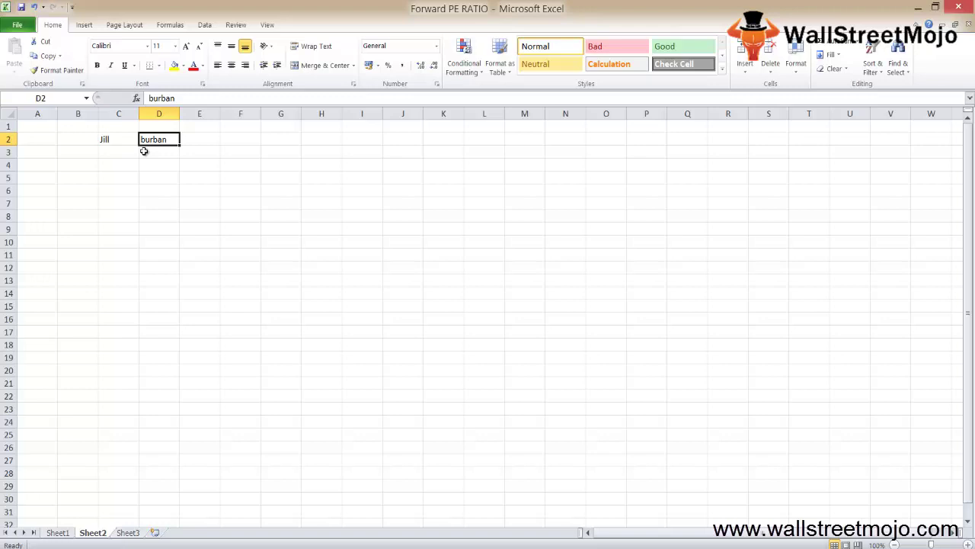
- Enter the third name of the example in E2
{"action": "key", "text": "Tab"}
{"action": "type", "text": "jack"}
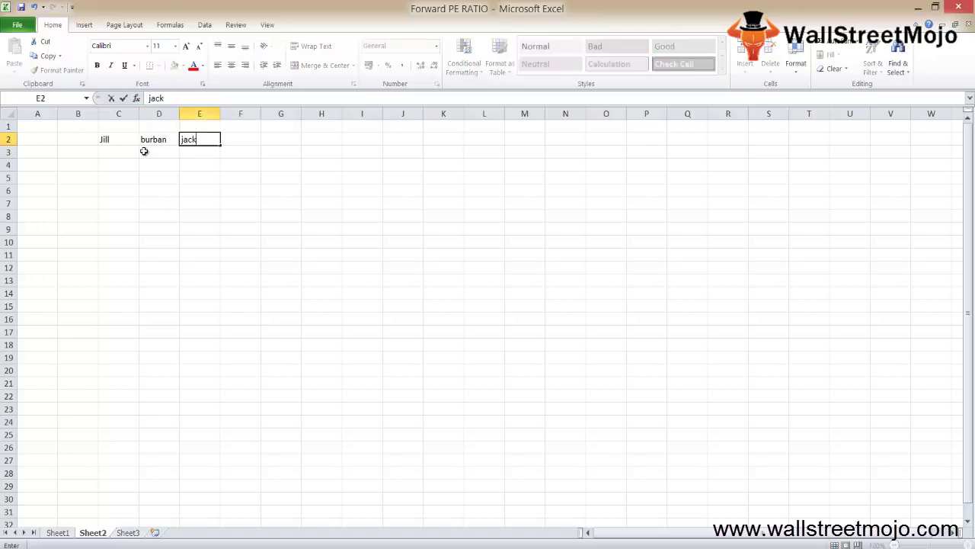
{"action": "key", "text": "Return"}
{"action": "key", "text": "Up"}
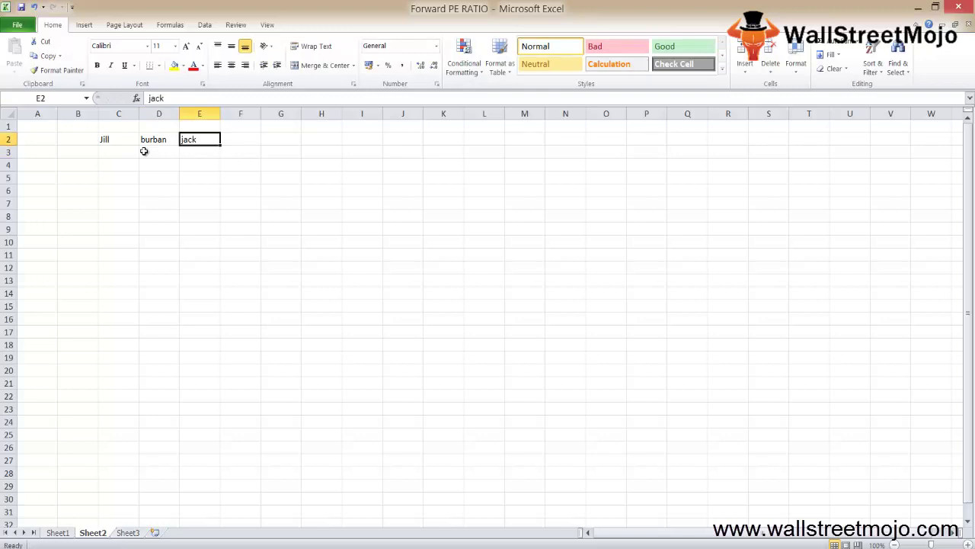
- Enter the label "Price" in C5 and its value "1 mio" in D5
{"action": "key", "text": "Left"}
{"action": "key", "text": "Left"}
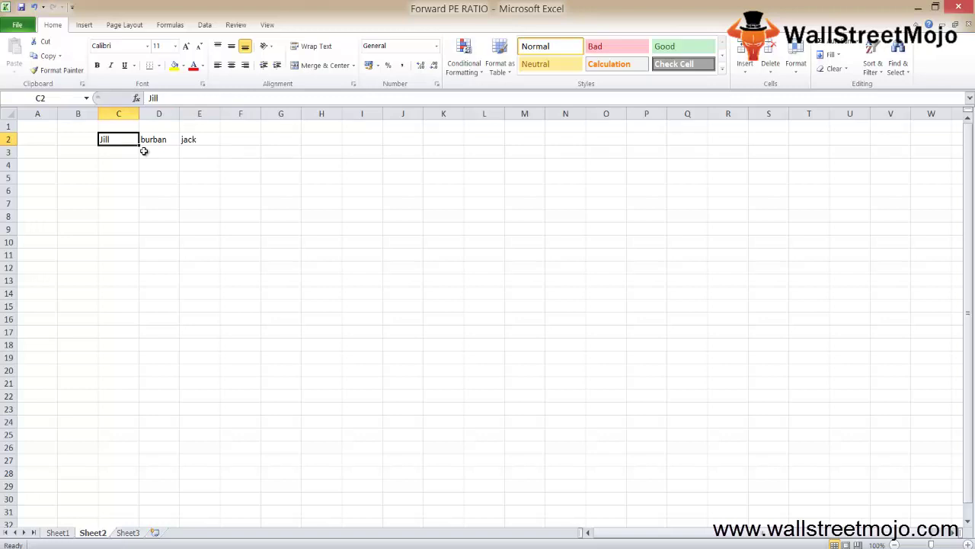
{"action": "key", "text": "Down"}
{"action": "key", "text": "Down"}
{"action": "key", "text": "Down"}
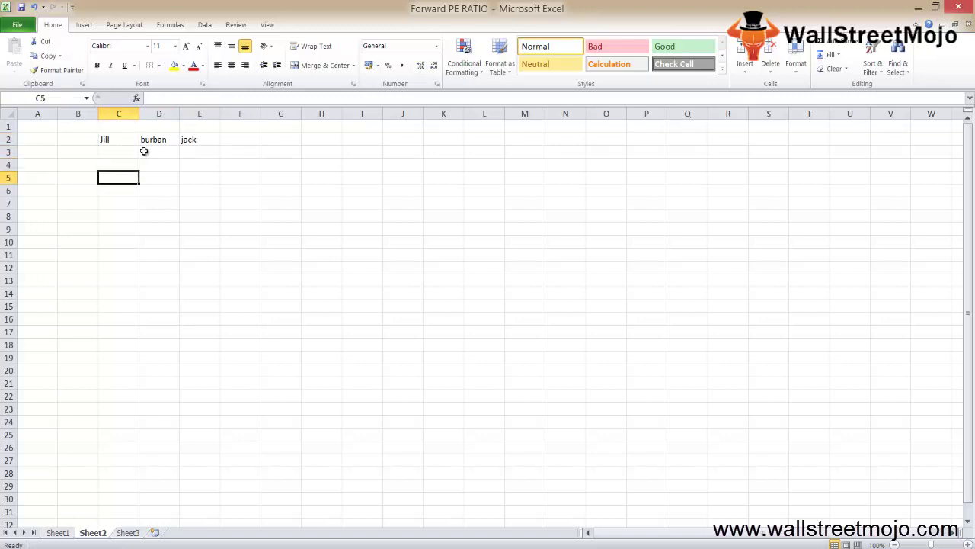
{"action": "type", "text": "Price"}
{"action": "key", "text": "Tab"}
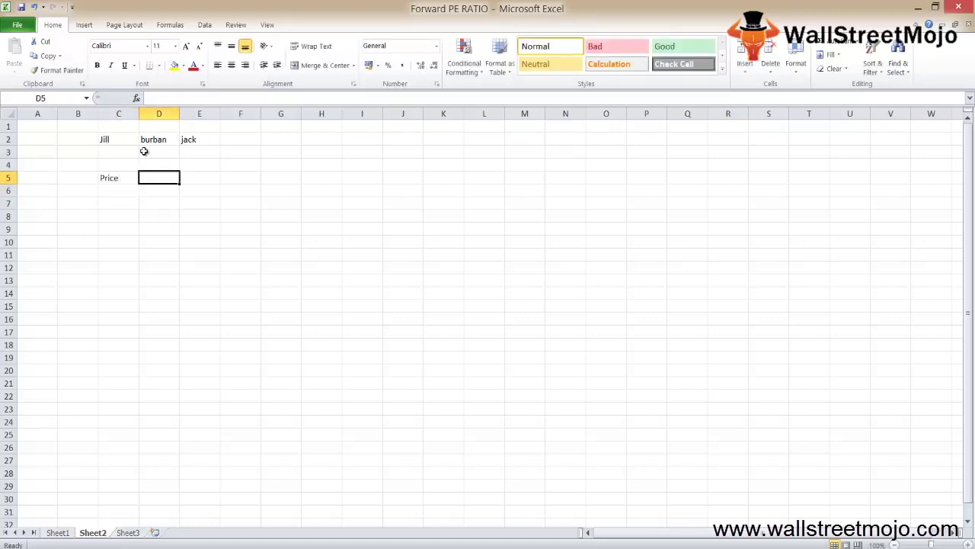
{"action": "type", "text": "1 mio"}
{"action": "key", "text": "Return"}
- Enter the label "No of shares os" in C6 and its value 100000 in D6
{"action": "key", "text": "Left"}
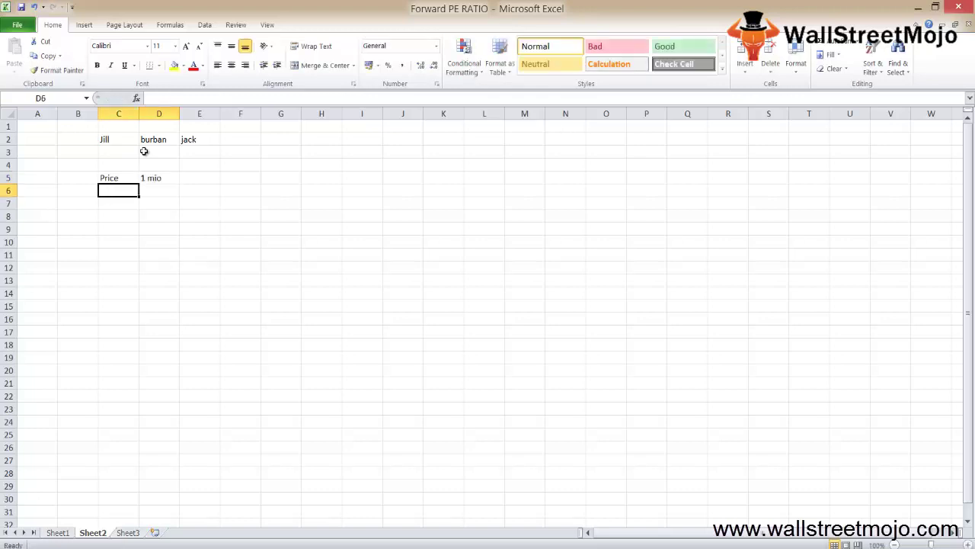
{"action": "type", "text": "No of shar"}
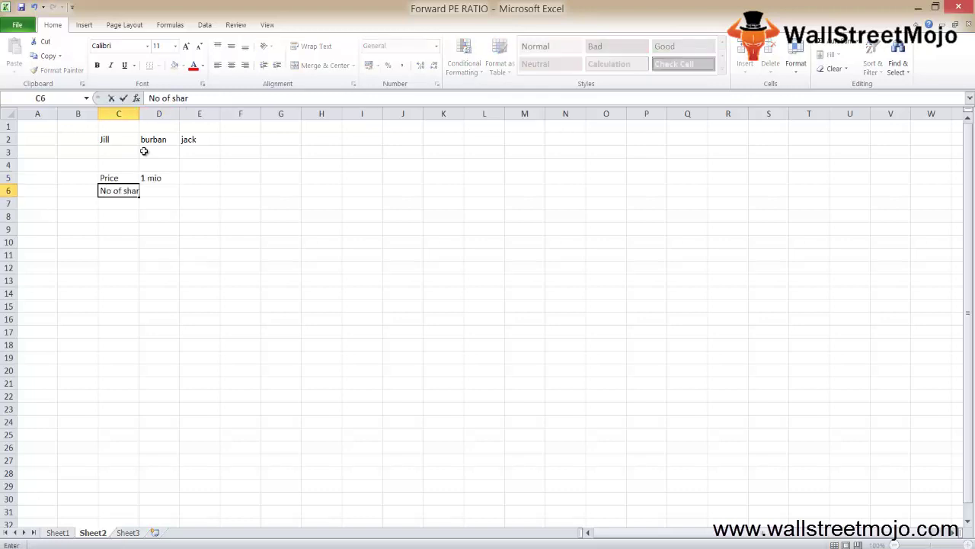
{"action": "type", "text": "es os"}
{"action": "key", "text": "ctrl+Return"}
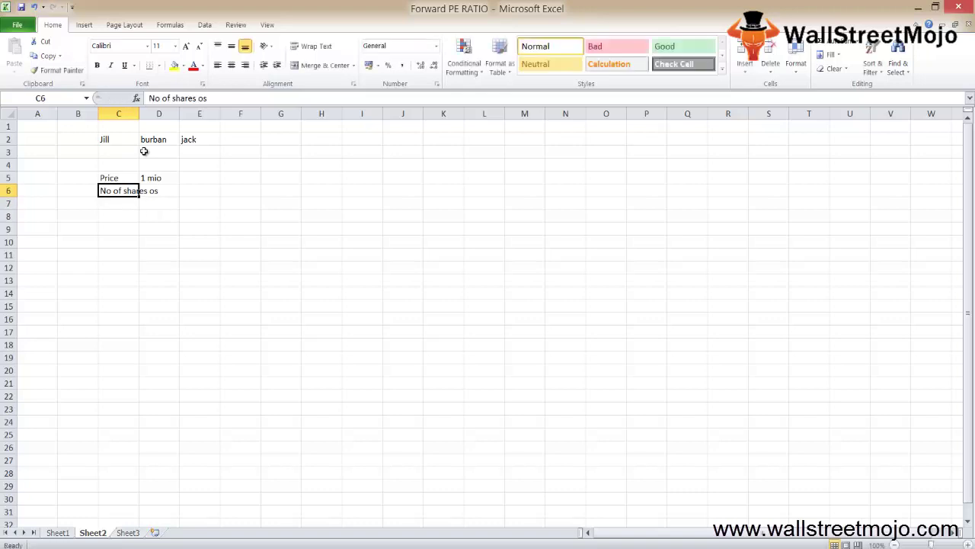
{"action": "key", "text": "Right"}
{"action": "type", "text": "100000"}
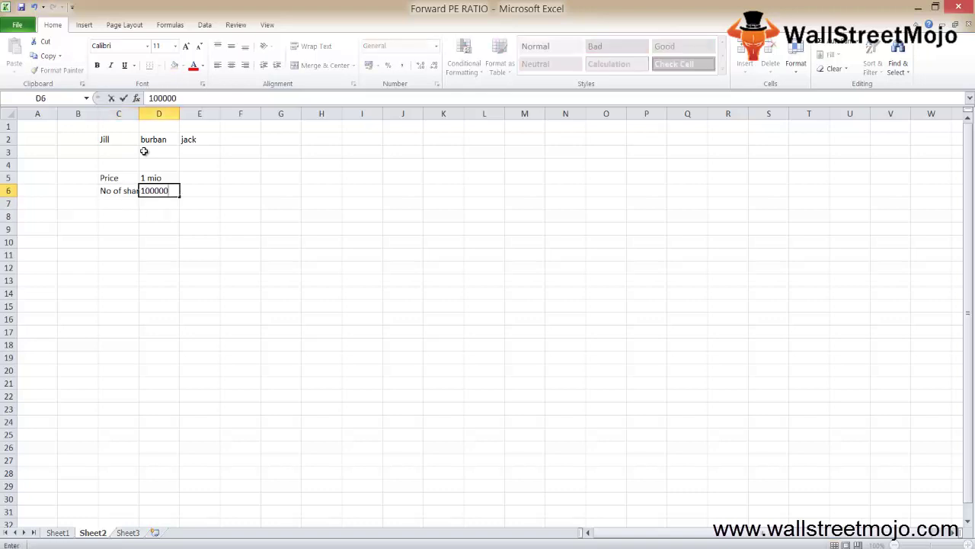
{"action": "key", "text": "Return"}
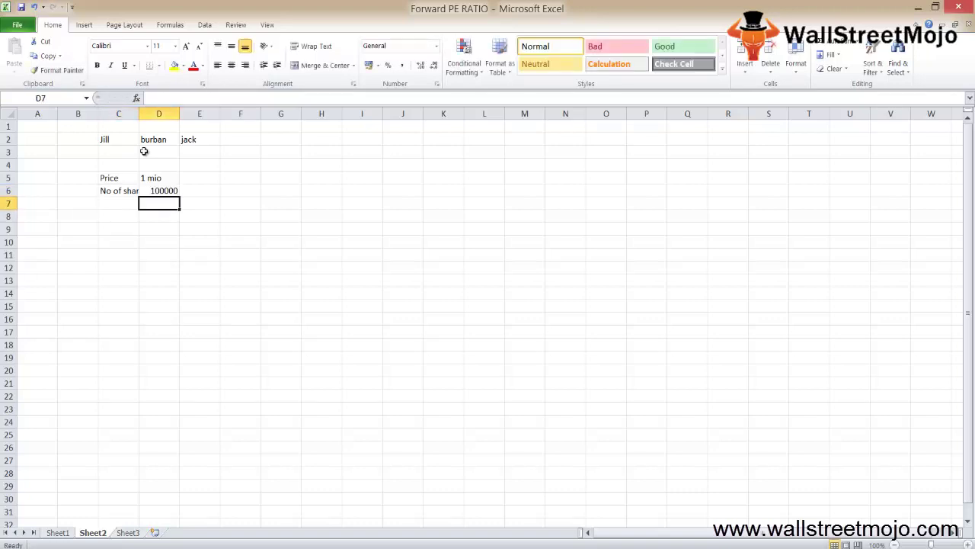
- Enter the label "Projected Earnings" in C7 and its value 500000 in D7
{"action": "key", "text": "Left"}
{"action": "type", "text": "Pr"}
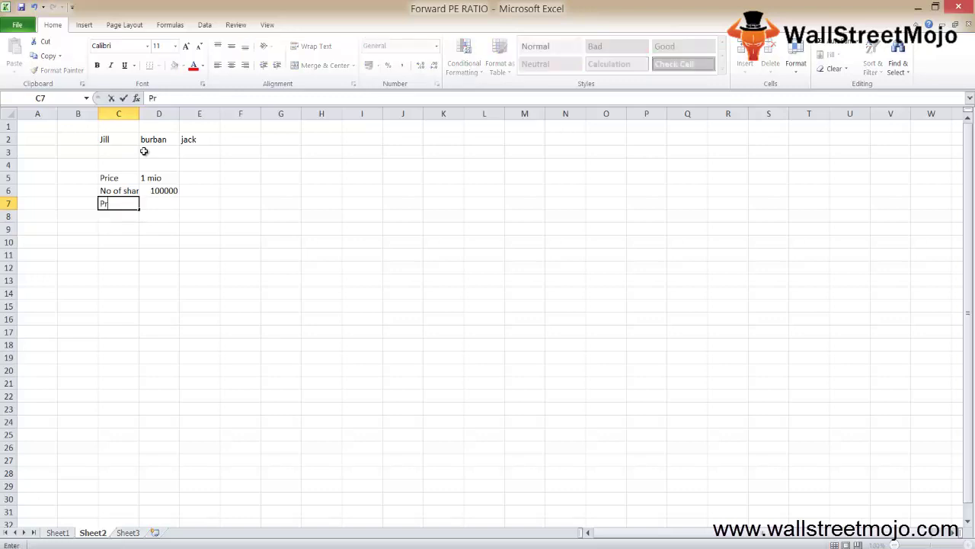
{"action": "type", "text": "ojected Earnin"}
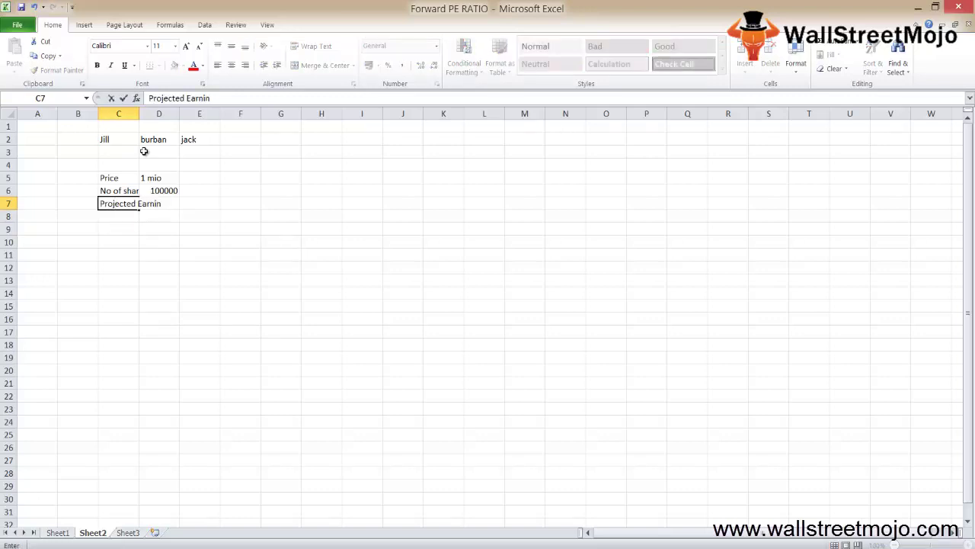
{"action": "type", "text": "gs"}
{"action": "key", "text": "ctrl+Return"}
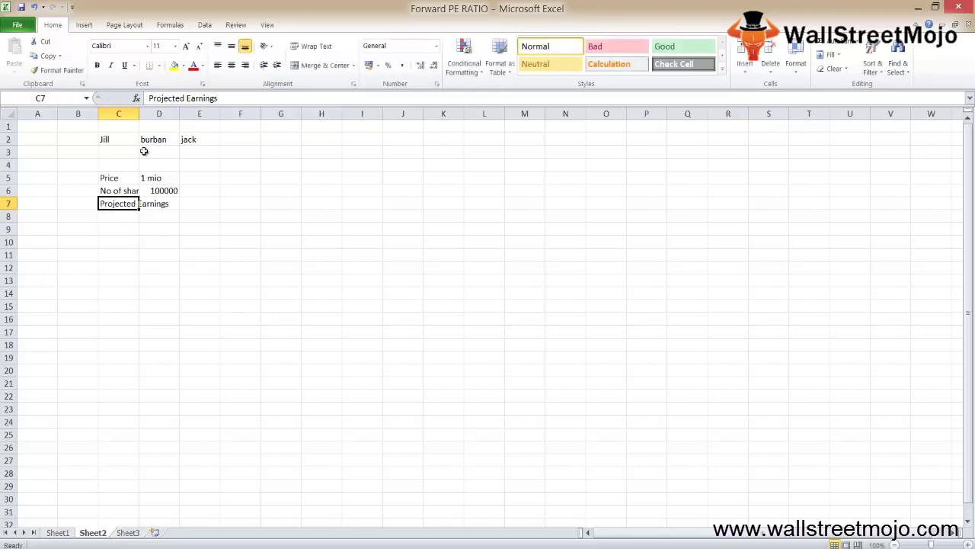
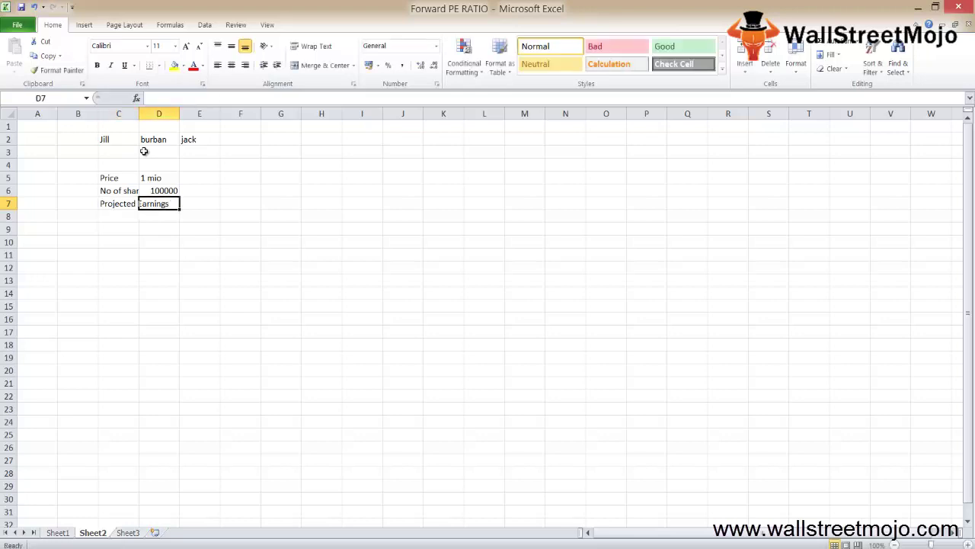
{"action": "key", "text": "Return"}
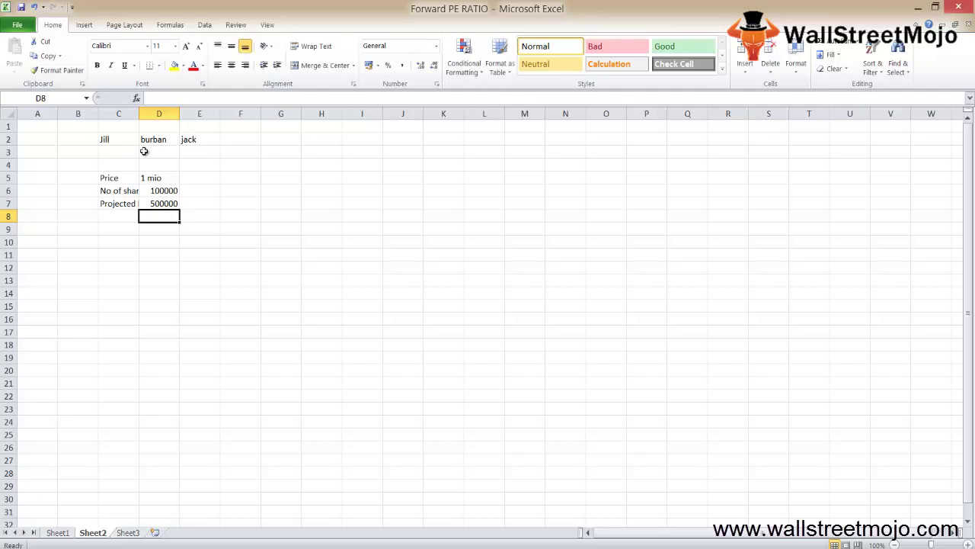
- Replace the Price label in C5 with "Market cap"
{"action": "key", "text": "Down"}
{"action": "key", "text": "Down"}
{"action": "key", "text": "Down"}
{"action": "key", "text": "Left"}
{"action": "key", "text": "Up"}
{"action": "key", "text": "Up"}
{"action": "key", "text": "Up"}
{"action": "key", "text": "Up"}
{"action": "key", "text": "Up"}
{"action": "key", "text": "Up"}
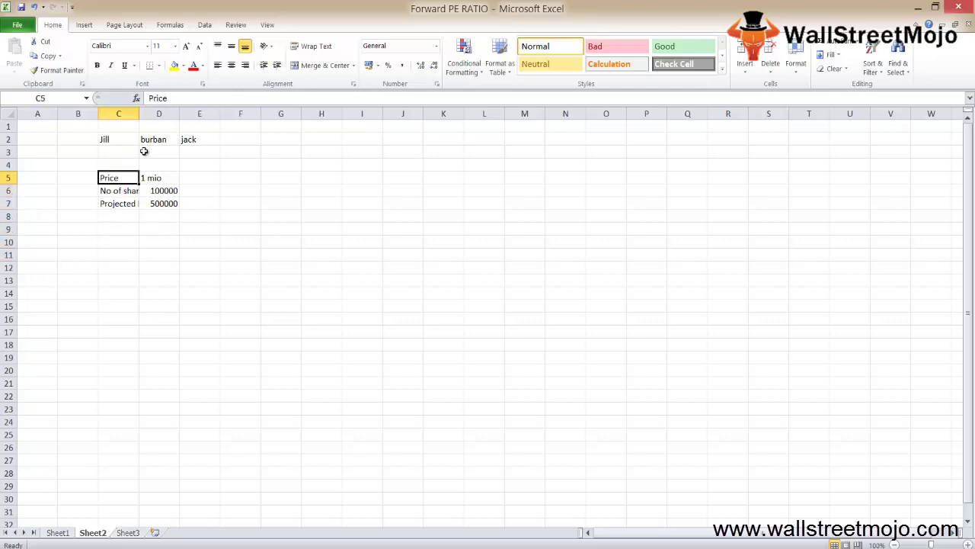
{"action": "type", "text": "Markett C"}
{"action": "key", "text": "BackSpace"}
{"action": "key", "text": "BackSpace"}
{"action": "key", "text": "BackSpace"}
{"action": "type", "text": "cap"}
{"action": "key", "text": "Return"}
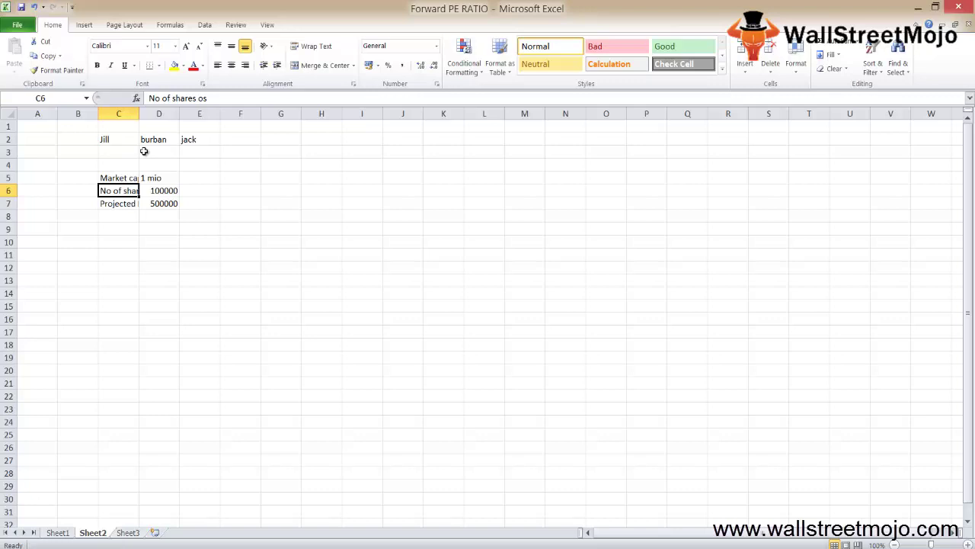
- Enter the item number 1 in B11 and the definition "MPS = Market cap / no of shares" in C11
{"action": "key", "text": "Down"}
{"action": "key", "text": "Down"}
{"action": "key", "text": "Down"}
{"action": "key", "text": "Down"}
{"action": "key", "text": "Down"}
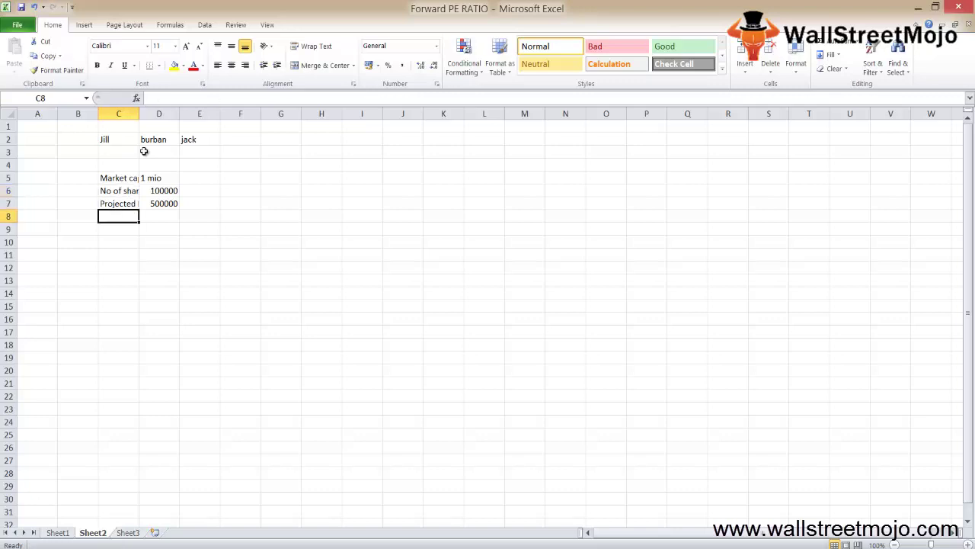
{"action": "type", "text": "M"}
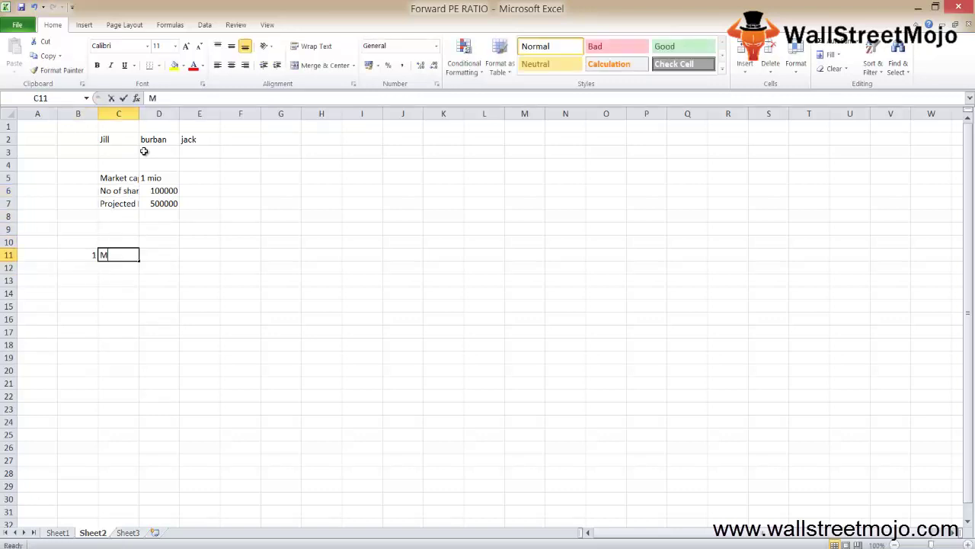
{"action": "type", "text": "PS = "}
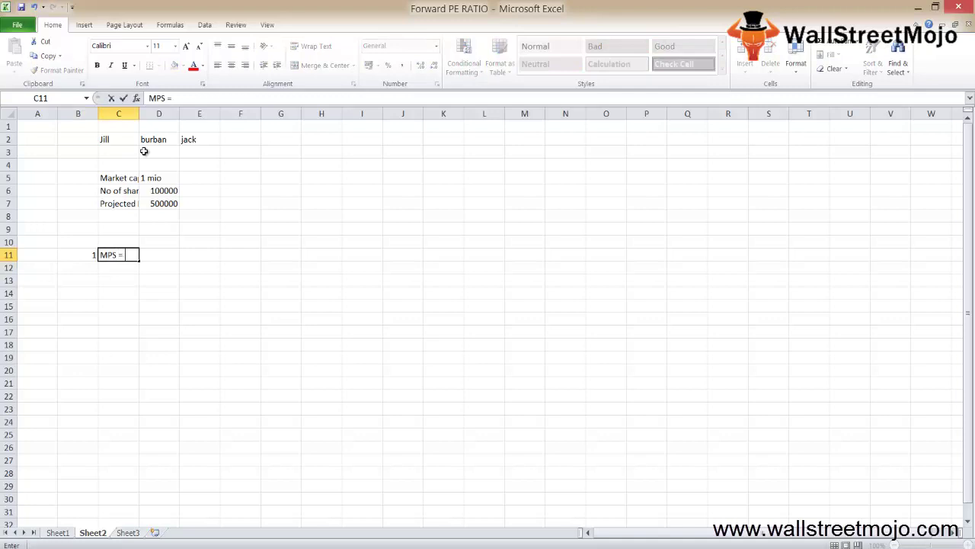
{"action": "type", "text": "Market cap / no of shares"}
{"action": "key", "text": "Return"}
- Calculate the market price per share in C13 with the formula =1000000/100000
{"action": "key", "text": "Return"}
{"action": "key", "text": "Return"}
{"action": "key", "text": "Return"}
{"action": "key", "text": "Up"}
{"action": "key", "text": "Up"}
{"action": "type", "text": "=1000000"}
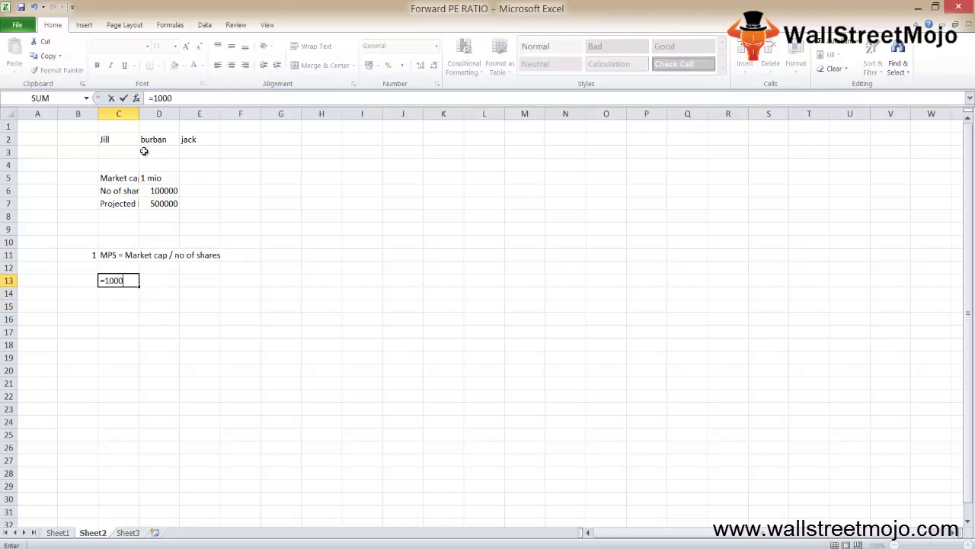
{"action": "key", "text": "BackSpace"}
{"action": "key", "text": "BackSpace"}
{"action": "key", "text": "BackSpace"}
{"action": "key", "text": "BackSpace"}
{"action": "key", "text": "BackSpace"}
{"action": "key", "text": "BackSpace"}
{"action": "type", "text": "000000/100000"}
{"action": "key", "text": "Return"}
{"action": "key", "text": "Up"}
{"action": "key", "text": "Left"}
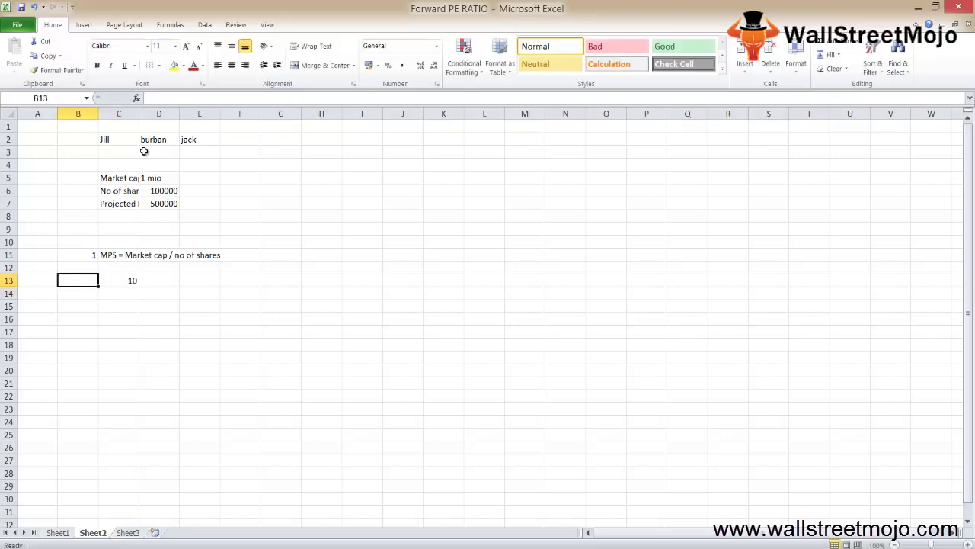
- Enter the label "FEPS" in C15
{"action": "key", "text": "Right"}
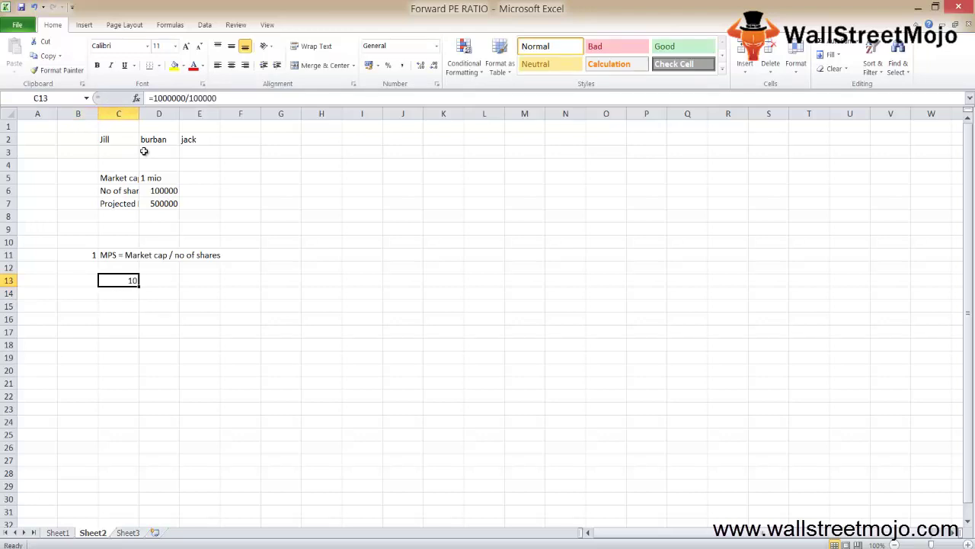
{"action": "key", "text": "Down"}
{"action": "key", "text": "Down"}
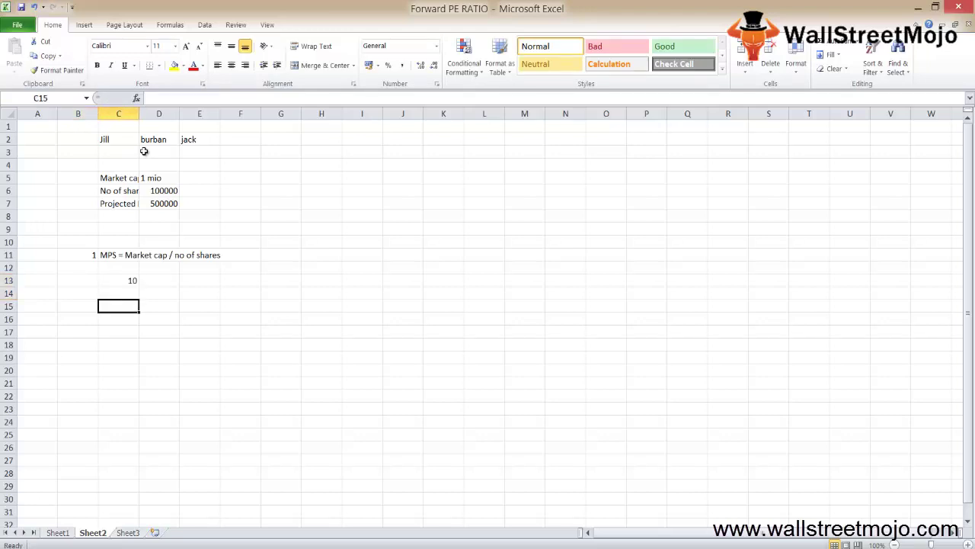
{"action": "type", "text": "F"}
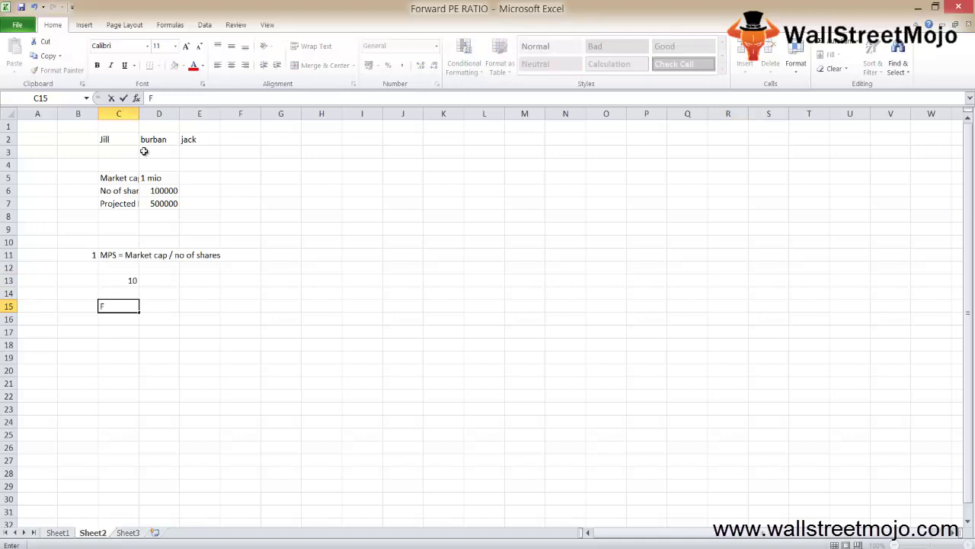
{"action": "type", "text": "EPS"}
{"action": "key", "text": "ctrl+Return"}
{"action": "key", "text": "Right"}
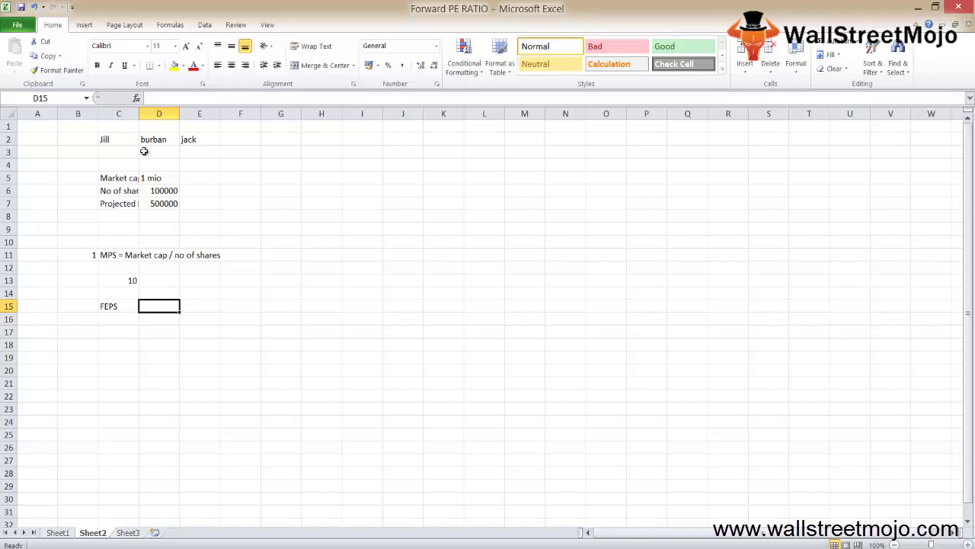
- Calculate the forward EPS in D15 by dividing the projected earnings in D7 by the number of shares in D6
{"action": "type", "text": "="}
{"action": "key", "text": "Up"}
{"action": "key", "text": "Up"}
{"action": "key", "text": "Up"}
{"action": "key", "text": "Up"}
{"action": "key", "text": "Up"}
{"action": "key", "text": "Up"}
{"action": "key", "text": "Up"}
{"action": "key", "text": "Up"}
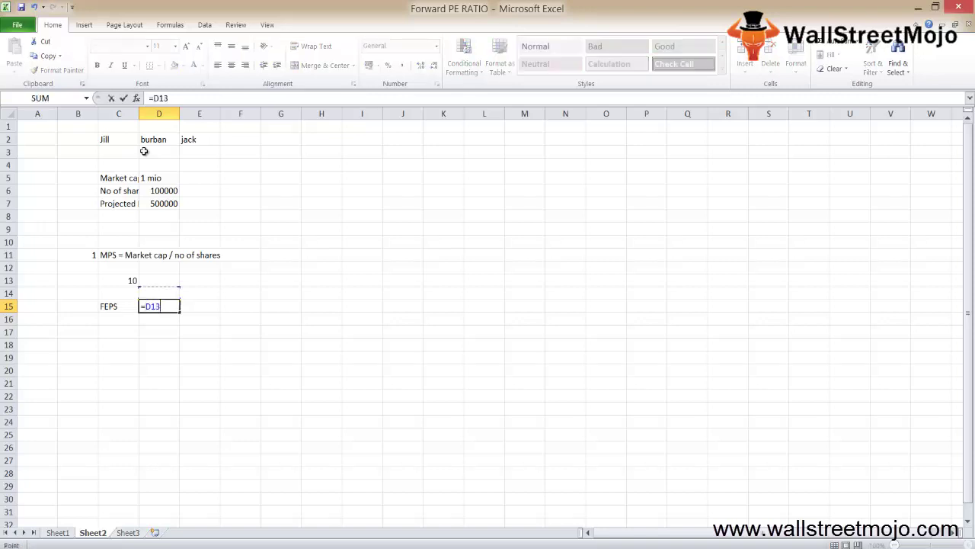
{"action": "type", "text": "/"}
{"action": "key", "text": "Up"}
{"action": "key", "text": "Up"}
{"action": "key", "text": "Up"}
{"action": "key", "text": "Up"}
{"action": "key", "text": "Up"}
{"action": "key", "text": "Up"}
{"action": "key", "text": "Up"}
{"action": "key", "text": "Up"}
{"action": "key", "text": "Up"}
{"action": "key", "text": "Return"}
- Put the market price value 10 in D13 and replace the content of C13 with the label "Po"
{"action": "key", "text": "Up"}
{"action": "key", "text": "Left"}
{"action": "key", "text": "Up"}
{"action": "key", "text": "Up"}
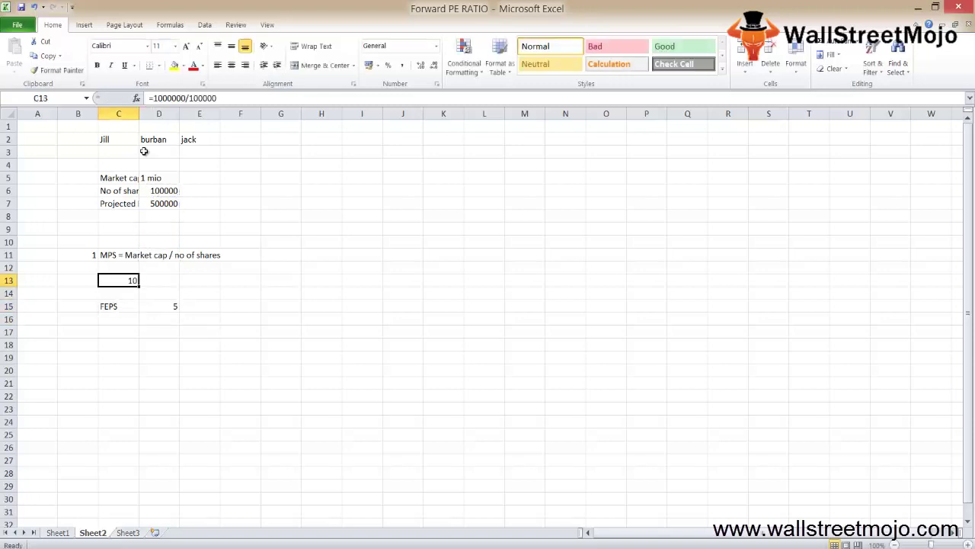
{"action": "key", "text": "Right"}
{"action": "key", "text": "Down"}
{"action": "key", "text": "Up"}
{"action": "key", "text": "Right"}
{"action": "key", "text": "Left"}
{"action": "type", "text": "10"}
{"action": "key", "text": "Left"}
{"action": "type", "text": "Po"}
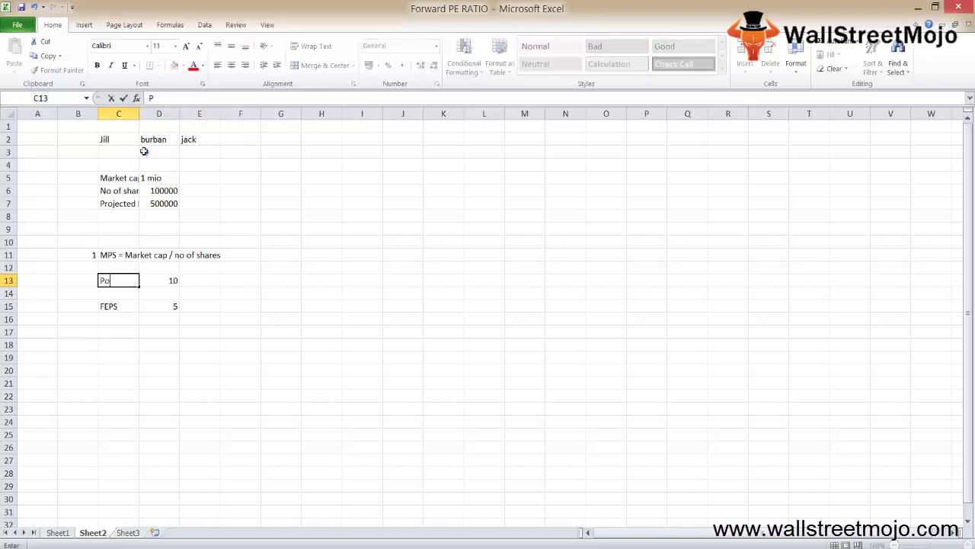
- Enter the label "FPE" in C17
{"action": "key", "text": "shift+space"}
{"action": "key", "text": "shift+Down"}
{"action": "key", "text": "shift+Down"}
{"action": "key", "text": "Down"}
{"action": "key", "text": "Down"}
{"action": "key", "text": "Down"}
{"action": "key", "text": "Down"}
{"action": "key", "text": "Down"}
{"action": "key", "text": "Up"}
{"action": "type", "text": "F"}
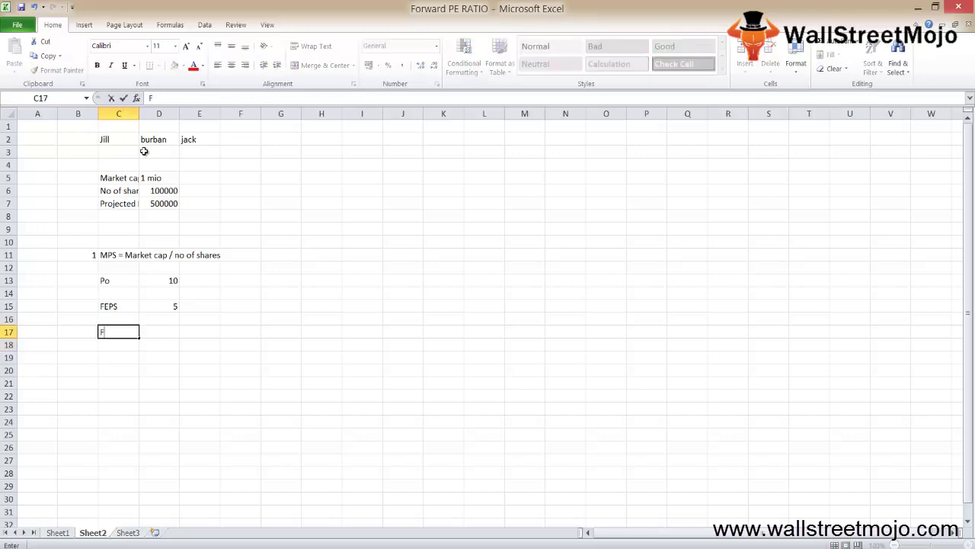
{"action": "type", "text": "PE"}
- Calculate the forward PE in D17 with the formula =D13/D15
{"action": "key", "text": "Tab"}
{"action": "type", "text": "="}
{"action": "key", "text": "Up"}
{"action": "key", "text": "Up"}
{"action": "key", "text": "Up"}
{"action": "key", "text": "Up"}
{"action": "type", "text": "/"}
{"action": "key", "text": "Up"}
{"action": "key", "text": "Up"}
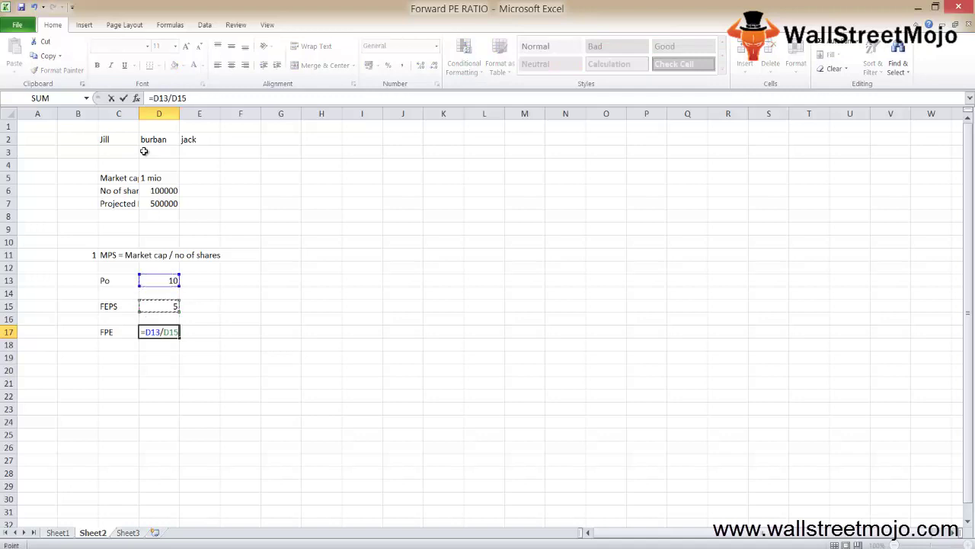
{"action": "key", "text": "Return"}
{"action": "key", "text": "Up"}
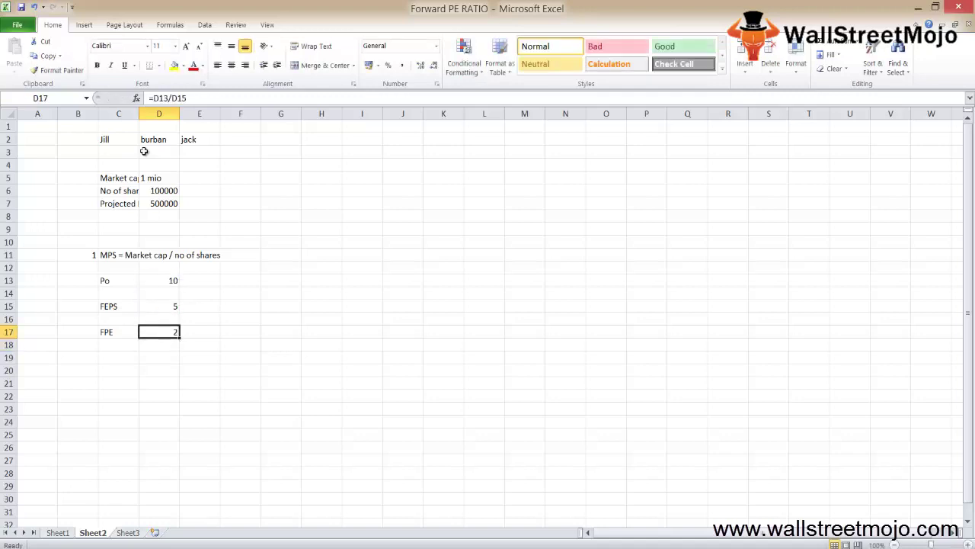
- On Sheet3, enter the headings "PE ratio" in B2 and "EPS" in C2
{"action": "key", "text": "ctrl+Page_Down"}
{"action": "key", "text": "Down"}
{"action": "key", "text": "Right"}
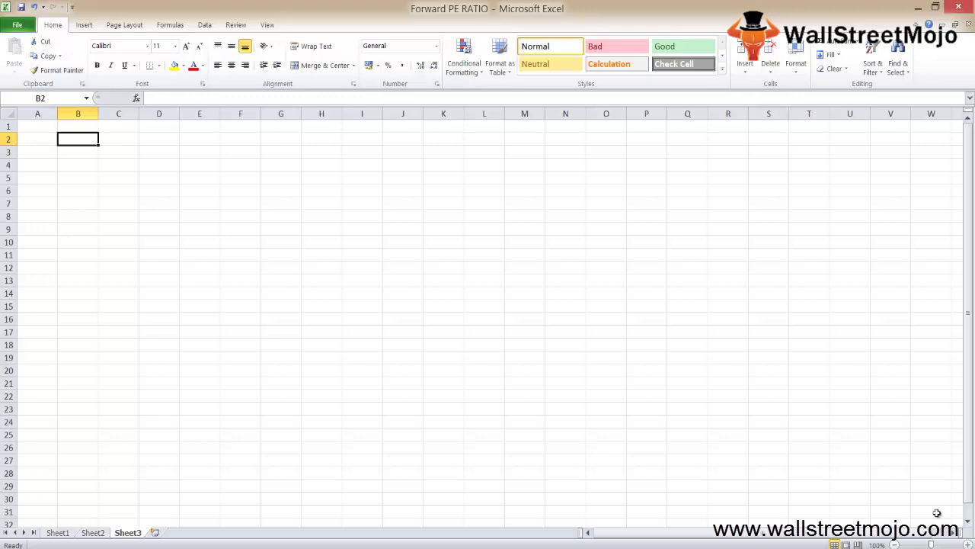
{"action": "type", "text": "PE ratio"}
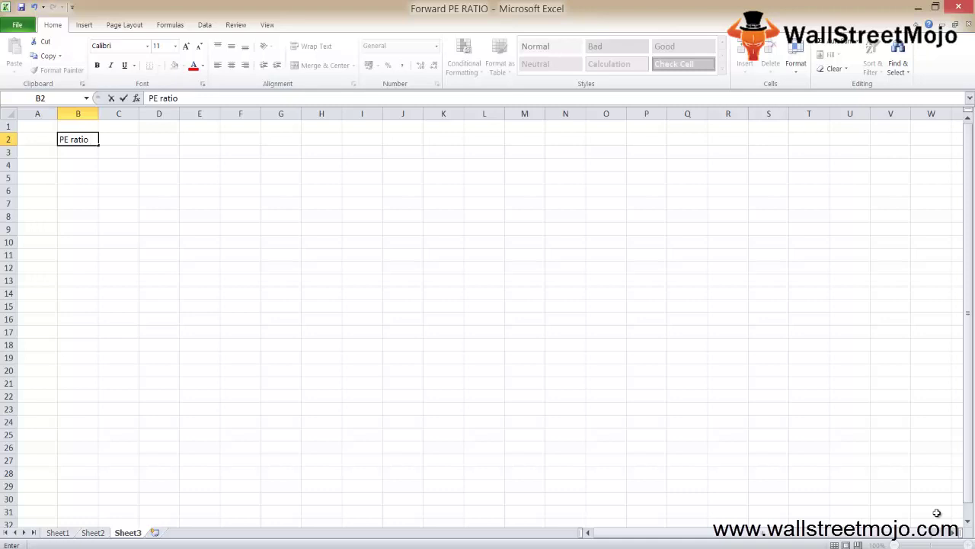
{"action": "key", "text": "Return"}
{"action": "key", "text": "Up"}
{"action": "key", "text": "Right"}
{"action": "type", "text": "EO"}
{"action": "key", "text": "BackSpace"}
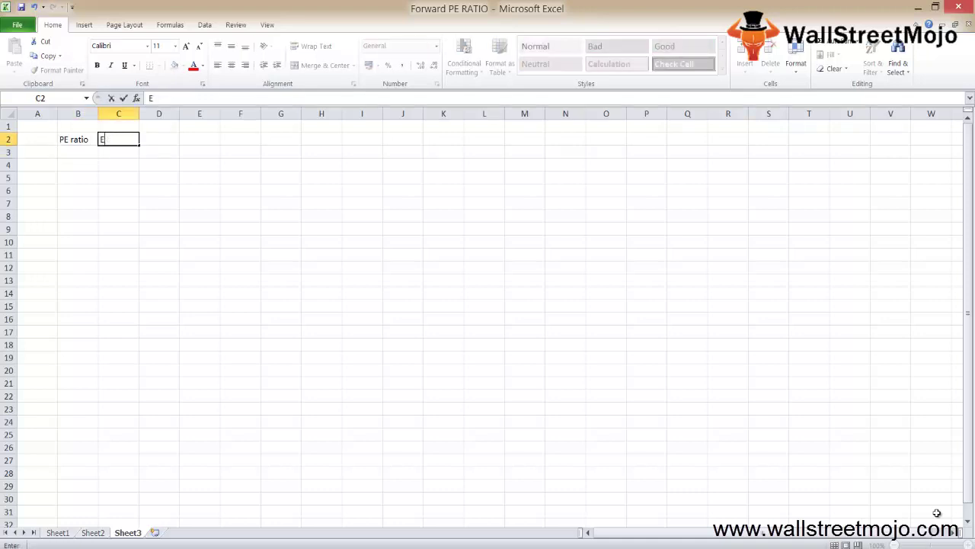
{"action": "type", "text": "PS"}
{"action": "key", "text": "Return"}
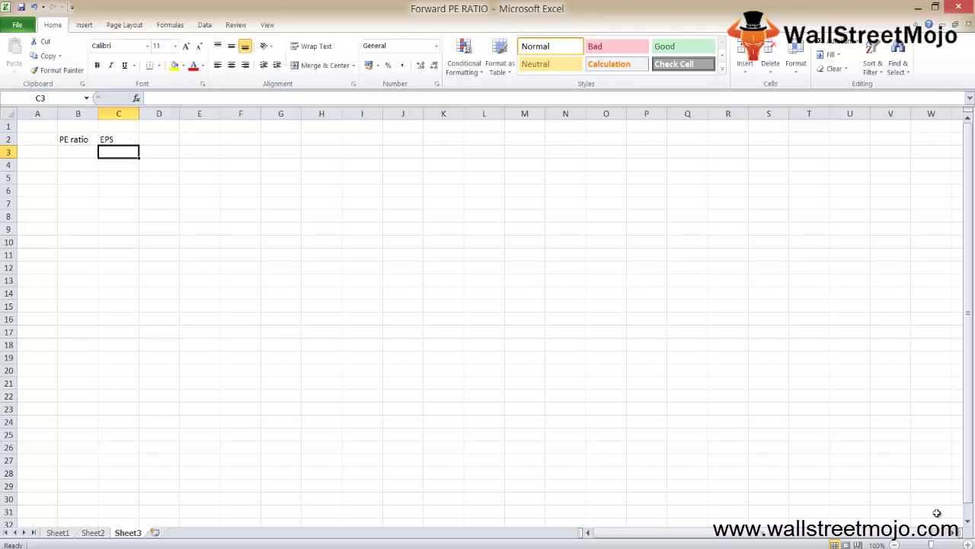
- Enter the projected earnings label "Pearning s" in B4 and its value "1 mio" in C4
{"action": "key", "text": "Down"}
{"action": "key", "text": "Left"}
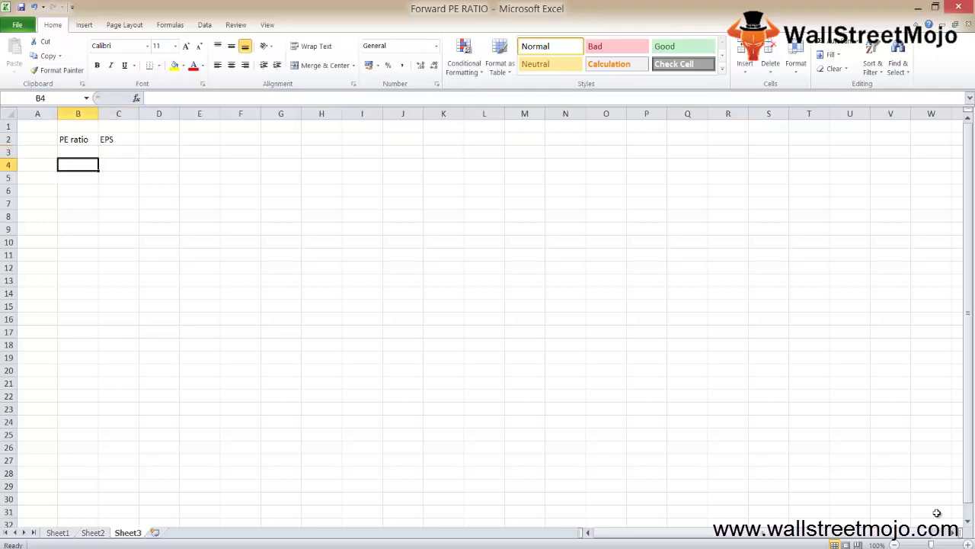
{"action": "type", "text": "PEarning s"}
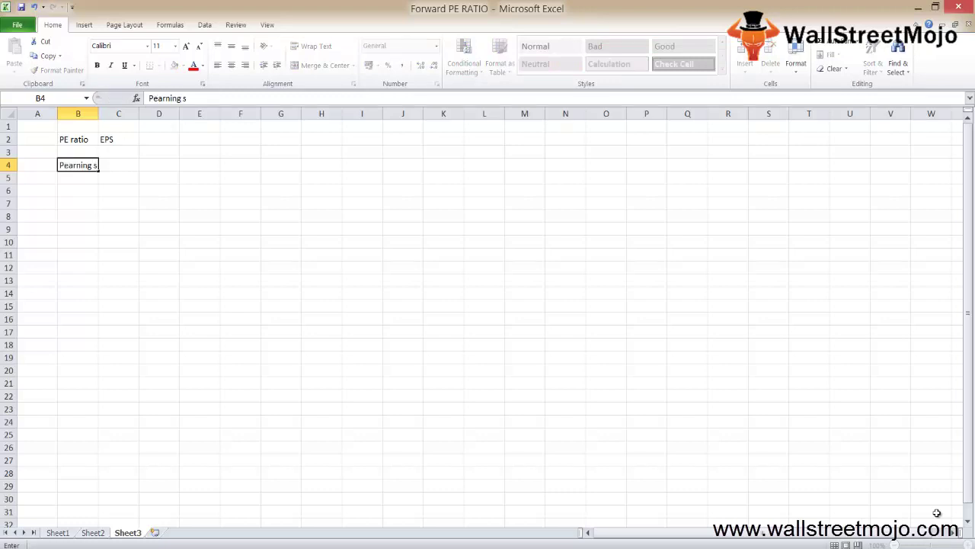
{"action": "key", "text": "Tab"}
{"action": "type", "text": "1 mio"}
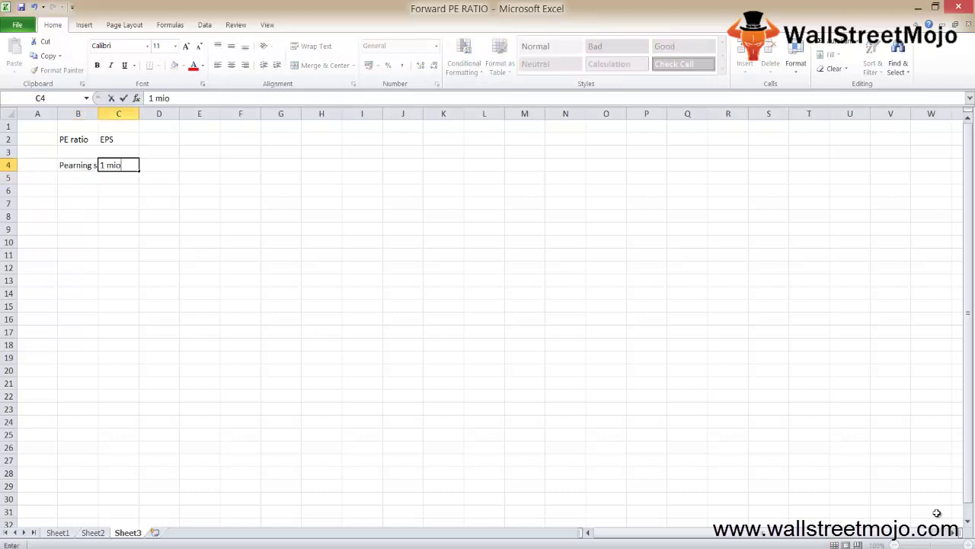
{"action": "key", "text": "Return"}
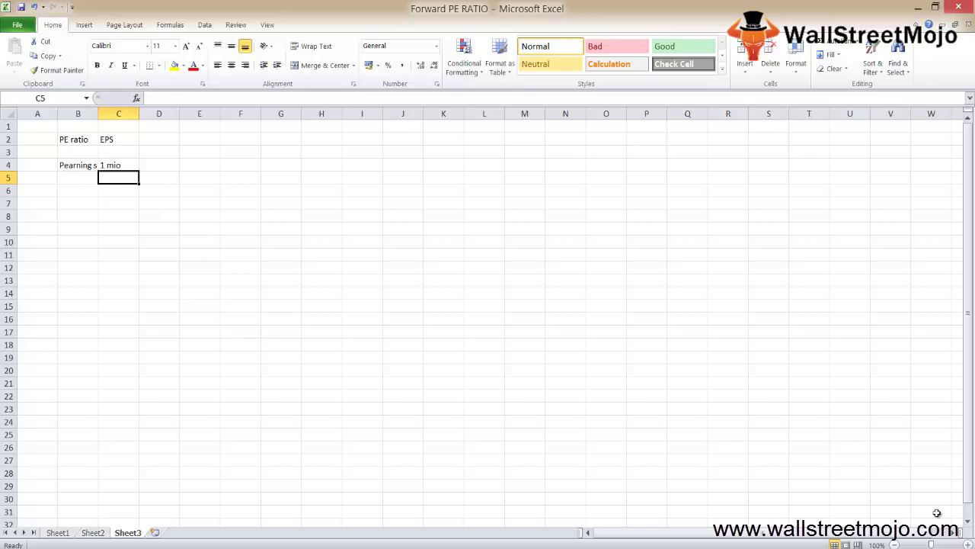
- Enter the label "PE" in B7 and its value 4 in C7
{"action": "key", "text": "Down"}
{"action": "key", "text": "Down"}
{"action": "key", "text": "Left"}
{"action": "type", "text": "PE"}
{"action": "key", "text": "Up"}
{"action": "key", "text": "Down"}
{"action": "key", "text": "Right"}
{"action": "type", "text": "4"}
{"action": "key", "text": "Return"}
- Enter the label "EPS" in B8 and its value 15 in C8
{"action": "key", "text": "Left"}
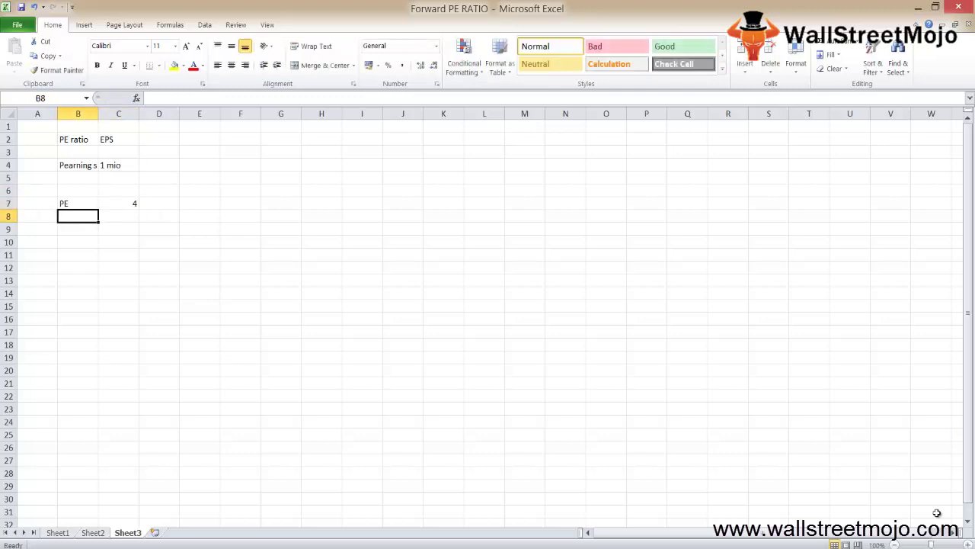
{"action": "type", "text": "EPS"}
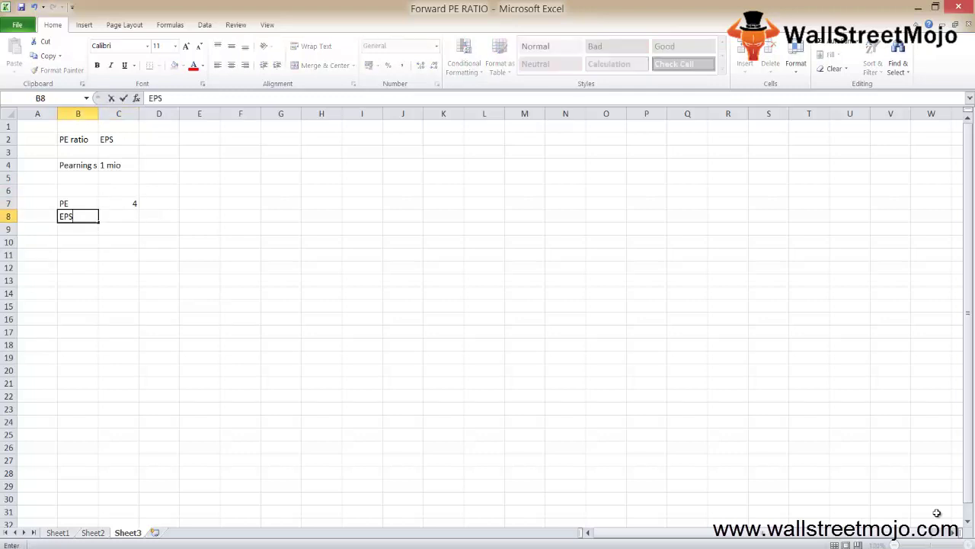
{"action": "key", "text": "Right"}
{"action": "type", "text": "15"}
{"action": "key", "text": "Return"}
- Enter the label "No of os" in B9 and its value 100000 in C9
{"action": "key", "text": "Left"}
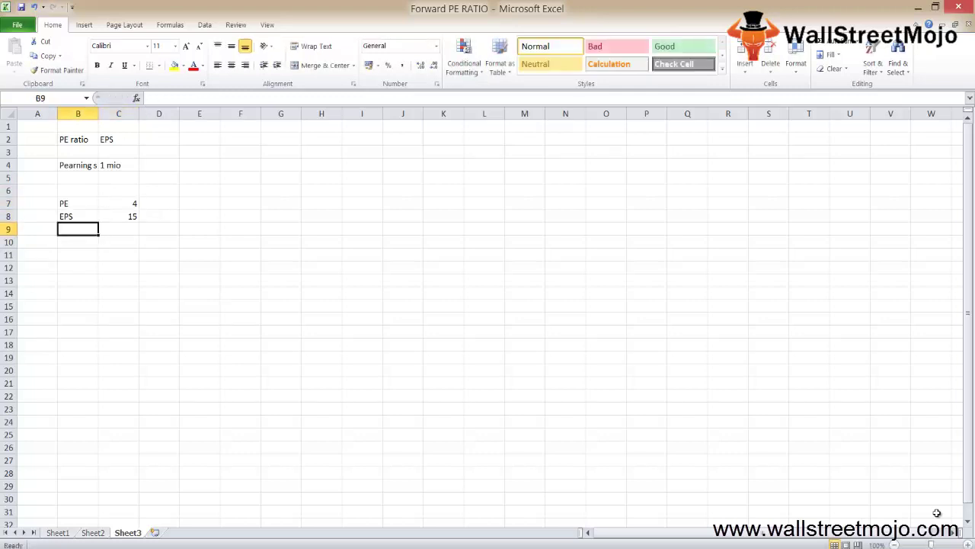
{"action": "type", "text": "No of os"}
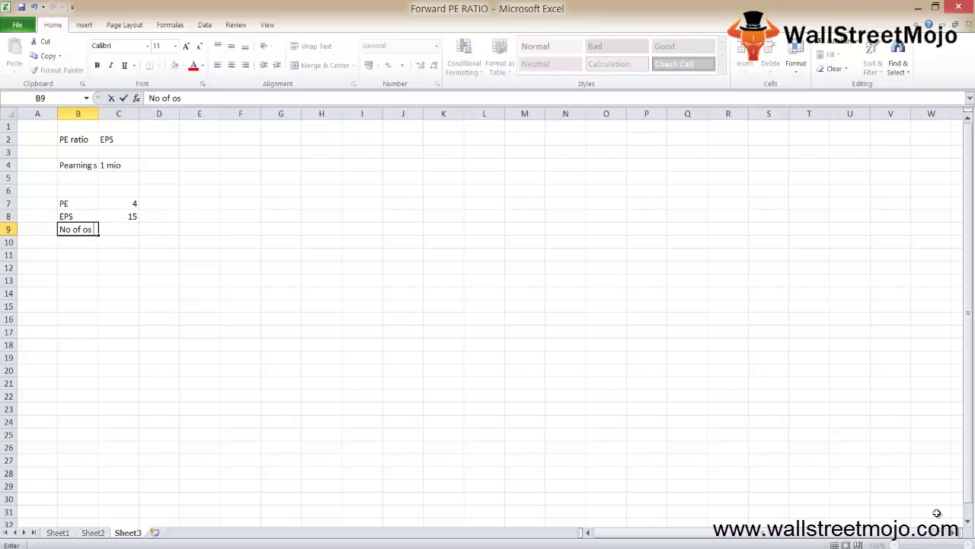
{"action": "key", "text": "Right"}
{"action": "type", "text": "1000000"}
{"action": "key", "text": "BackSpace"}
{"action": "key", "text": "Return"}
{"action": "key", "text": "Down"}
{"action": "key", "text": "Down"}
{"action": "key", "text": "Up"}
{"action": "key", "text": "Up"}
{"action": "key", "text": "Up"}
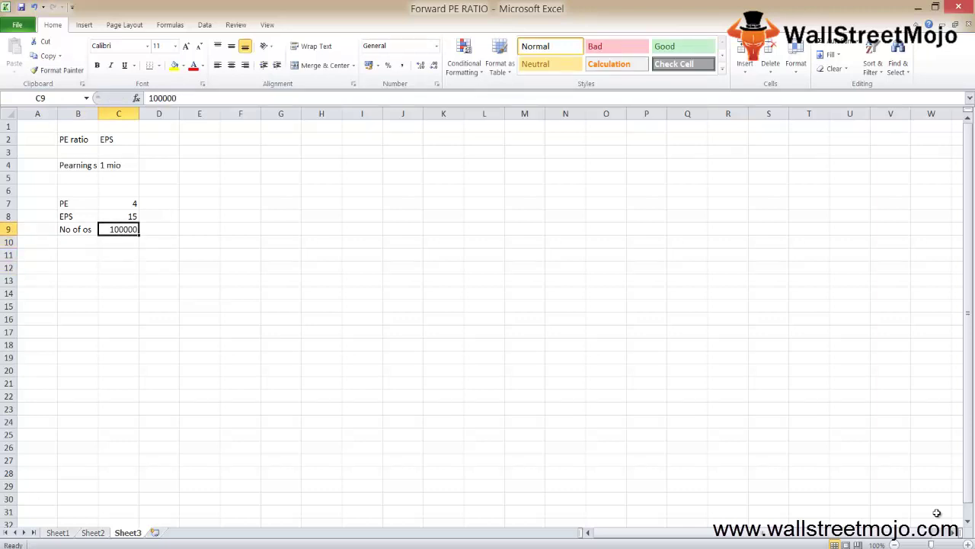
{"action": "key", "text": "Up"}
{"action": "key", "text": "Up"}
{"action": "key", "text": "shift+space"}
{"action": "key", "text": "shift+Down"}
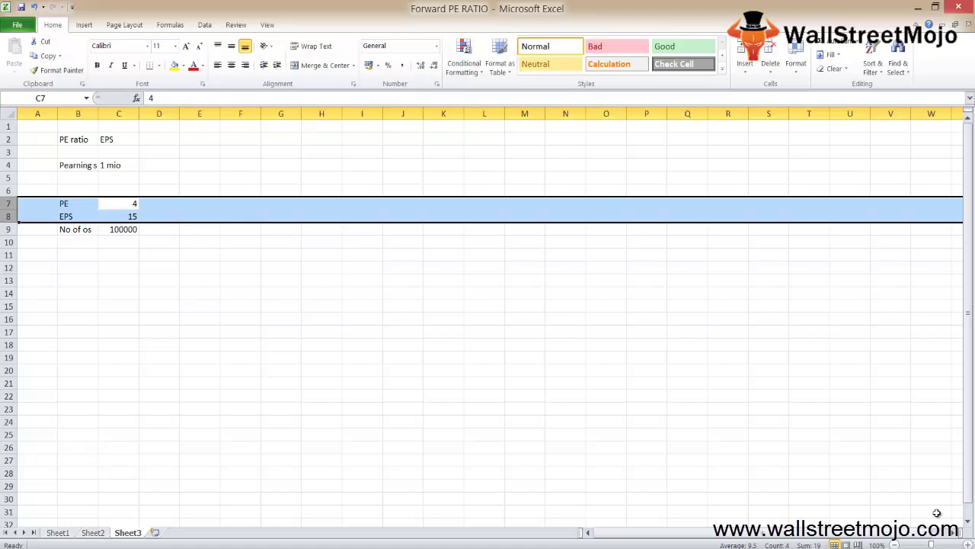
- Write out the PE formula terms with "PE" in B12, "MPS" in C12 and "EPS" in C13
{"action": "key", "text": "Down"}
{"action": "key", "text": "Down"}
{"action": "key", "text": "Left"}
{"action": "key", "text": "Down"}
{"action": "key", "text": "Down"}
{"action": "key", "text": "Down"}
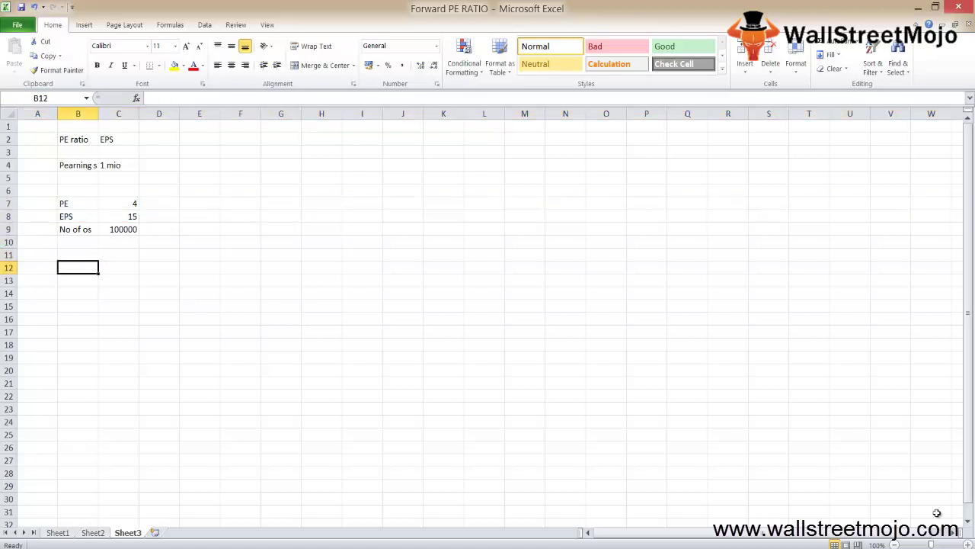
{"action": "type", "text": "PE"}
{"action": "key", "text": "Return"}
{"action": "key", "text": "Up"}
{"action": "key", "text": "Right"}
{"action": "type", "text": "MPS"}
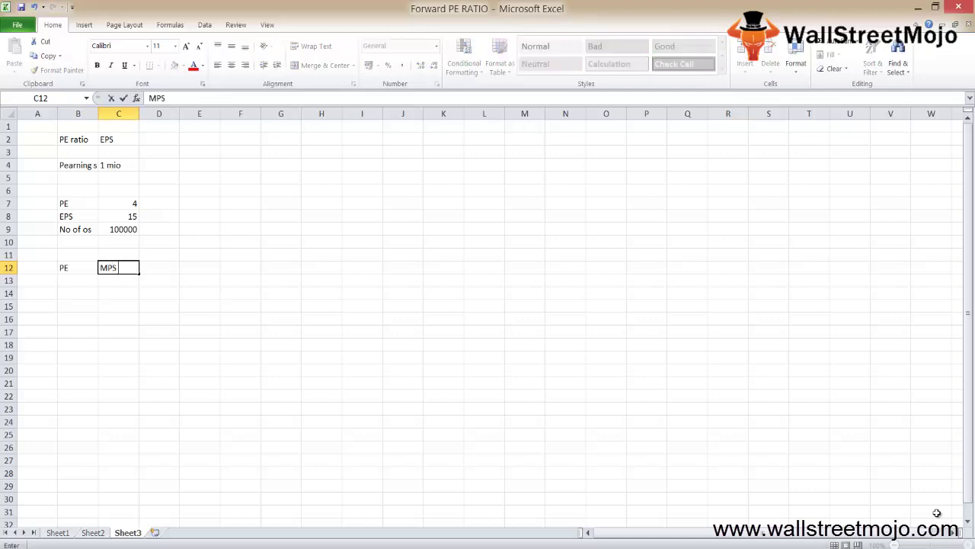
{"action": "key", "text": "Return"}
{"action": "type", "text": "EPS"}
{"action": "key", "text": "Return"}
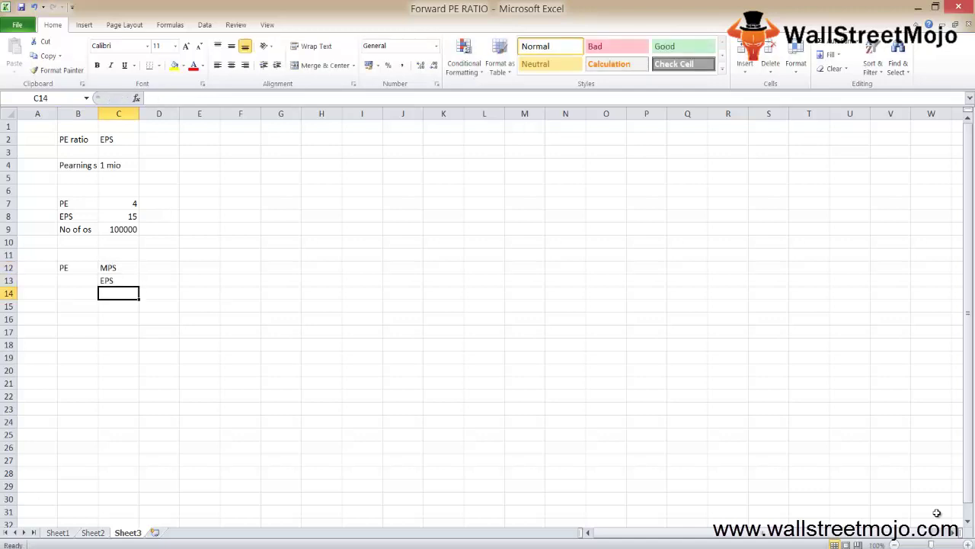
- Set up the substituted PE equation with 4 in B15, "MPS" in C15 and 15 in C16
{"action": "key", "text": "Left"}
{"action": "key", "text": "Down"}
{"action": "type", "text": "4"}
{"action": "key", "text": "ctrl+Return"}
{"action": "key", "text": "Right"}
{"action": "key", "text": "Down"}
{"action": "type", "text": "15"}
{"action": "key", "text": "ctrl+Return"}
{"action": "key", "text": "Up"}
{"action": "type", "text": "MPS"}
{"action": "key", "text": "Return"}
- Calculate the market price per share in C18 with the formula =C16*B15
{"action": "key", "text": "Right"}
{"action": "key", "text": "Down"}
{"action": "key", "text": "Down"}
{"action": "key", "text": "Left"}
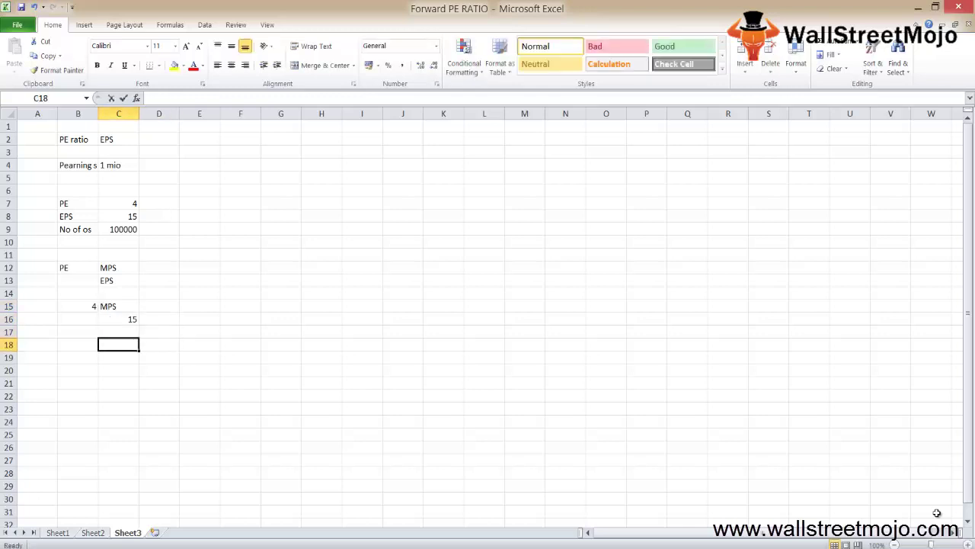
{"action": "type", "text": "="}
{"action": "key", "text": "Up"}
{"action": "key", "text": "Up"}
{"action": "type", "text": "*"}
{"action": "key", "text": "Up"}
{"action": "key", "text": "Up"}
{"action": "key", "text": "Up"}
{"action": "key", "text": "Left"}
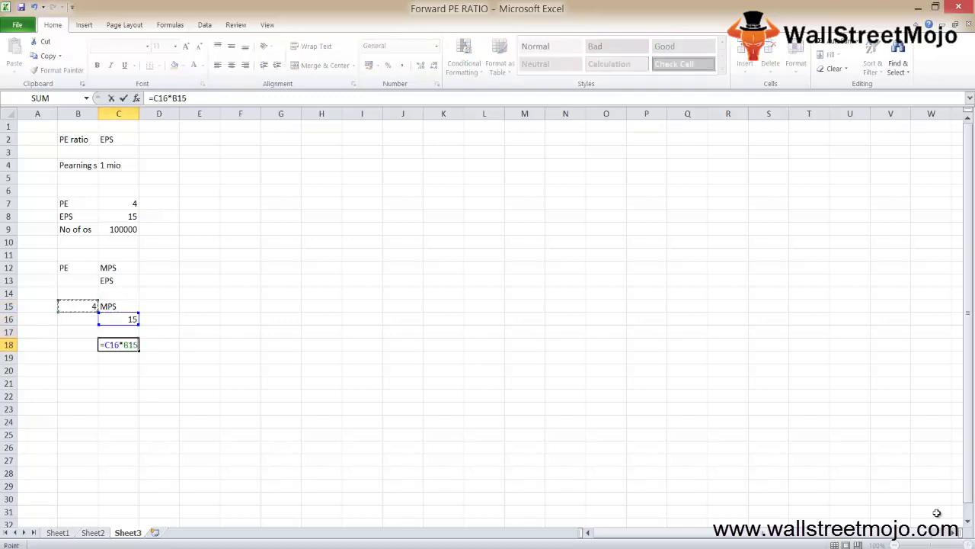
{"action": "key", "text": "ctrl+Return"}
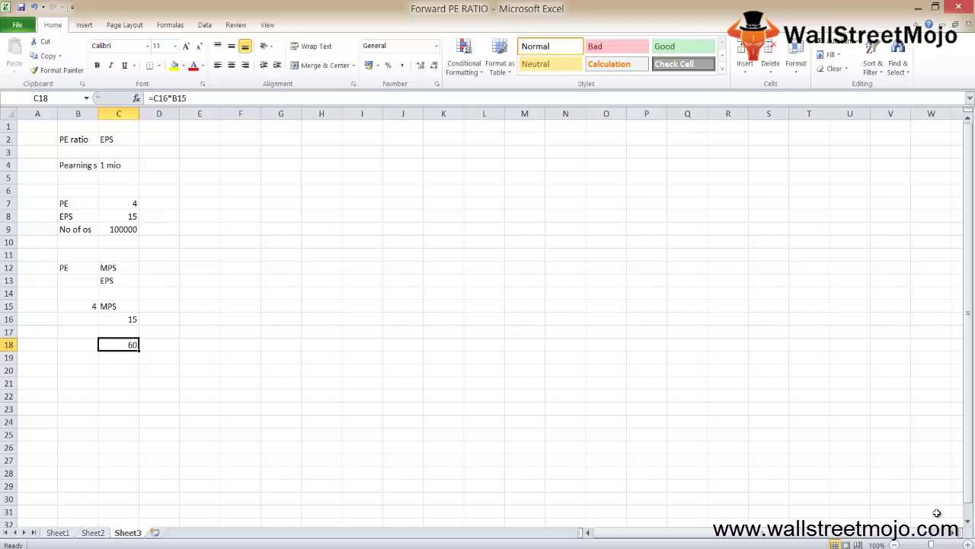
- Enter the label "FEPS" in B22
{"action": "key", "text": "Down"}
{"action": "key", "text": "Down"}
{"action": "key", "text": "Down"}
{"action": "key", "text": "Down"}
{"action": "key", "text": "Left"}
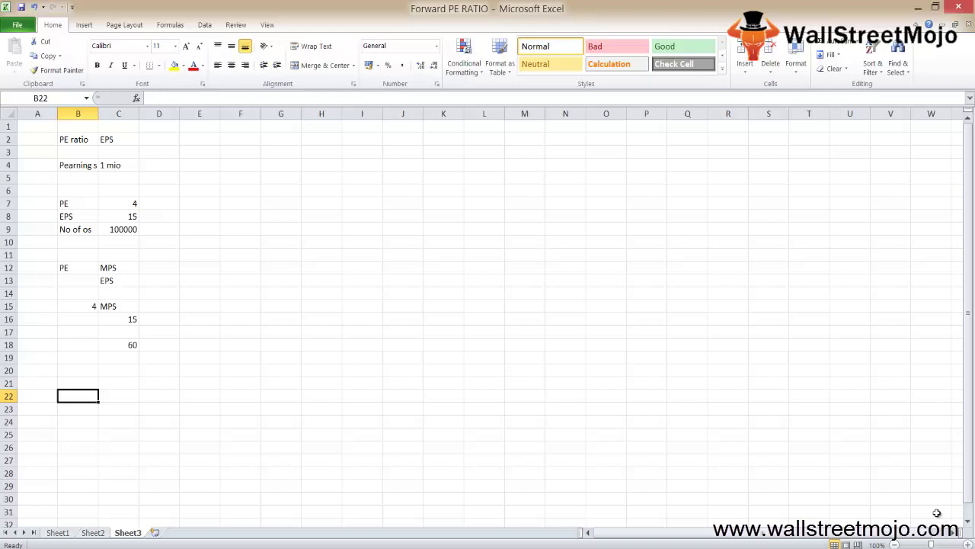
{"action": "type", "text": "FSE"}
{"action": "key", "text": "BackSpace"}
{"action": "key", "text": "BackSpace"}
{"action": "key", "text": "BackSpace"}
{"action": "type", "text": "FES"}
{"action": "key", "text": "BackSpace"}
{"action": "type", "text": "PS"}
{"action": "key", "text": "Return"}
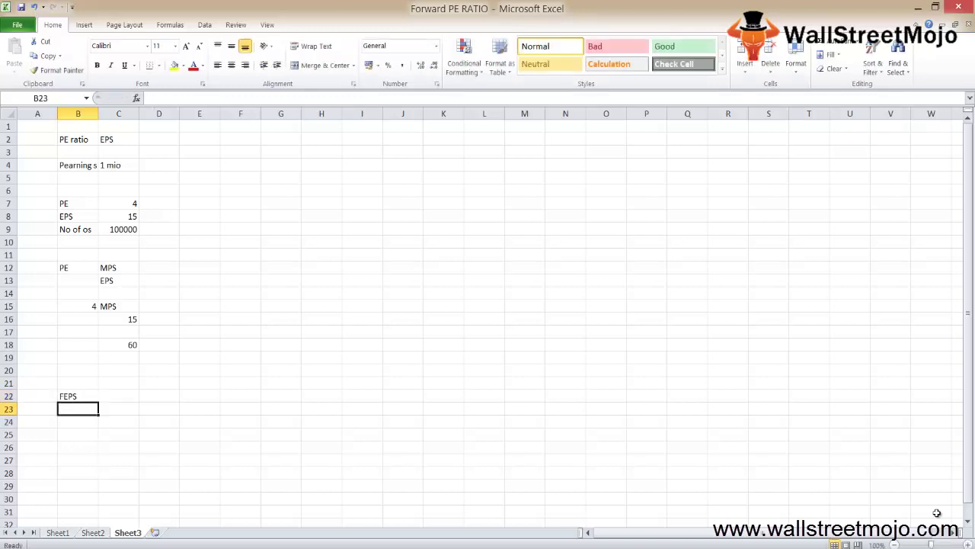
- Complete the B22 label as "FEPS=" and enter "E" in C22 as the numerator
{"action": "key", "text": "Down"}
{"action": "key", "text": "Right"}
{"action": "key", "text": "Up"}
{"action": "key", "text": "Up"}
{"action": "key", "text": "Left"}
{"action": "key", "text": "F2"}
{"action": "type", "text": "="}
{"action": "key", "text": "Tab"}
{"action": "type", "text": "E"}
{"action": "key", "text": "Return"}
- Enter "No of shares" in C23 as the denominator of the forward EPS formula
{"action": "type", "text": "No os"}
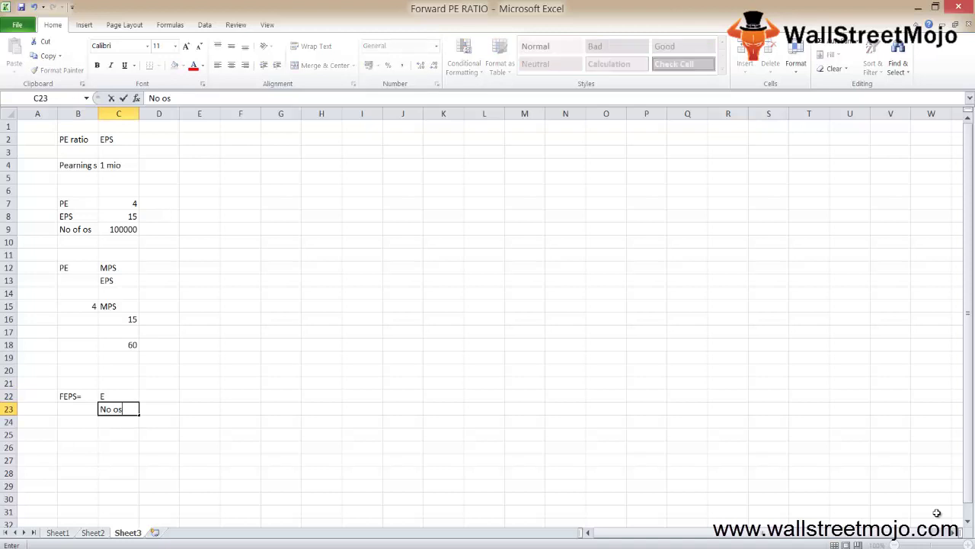
{"action": "key", "text": "BackSpace"}
{"action": "type", "text": "f sharwes"}
{"action": "key", "text": "BackSpace"}
{"action": "key", "text": "BackSpace"}
{"action": "key", "text": "BackSpace"}
{"action": "type", "text": "es"}
{"action": "key", "text": "Return"}
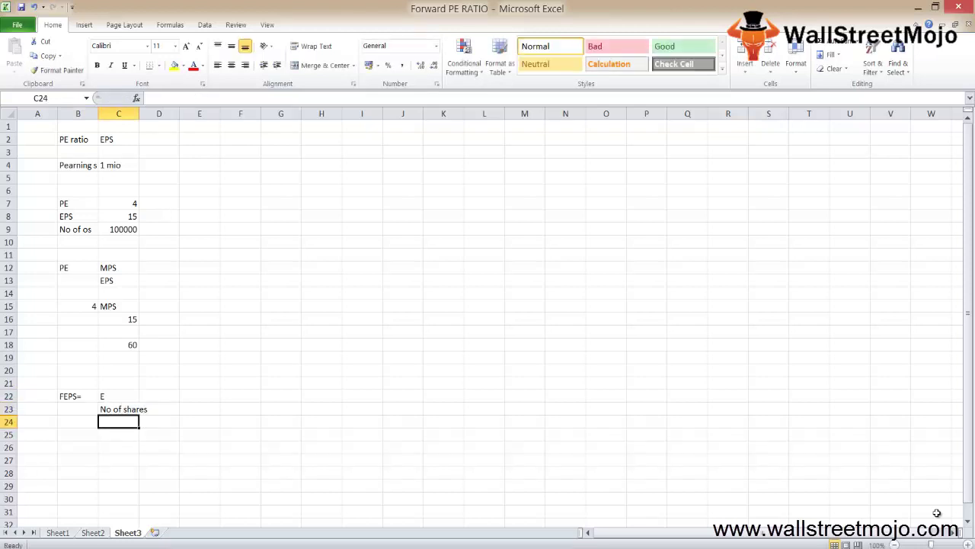
- Enter the projected earnings of 1000000 as a number in C26
{"action": "key", "text": "Down"}
{"action": "key", "text": "Down"}
{"action": "key", "text": "Left"}
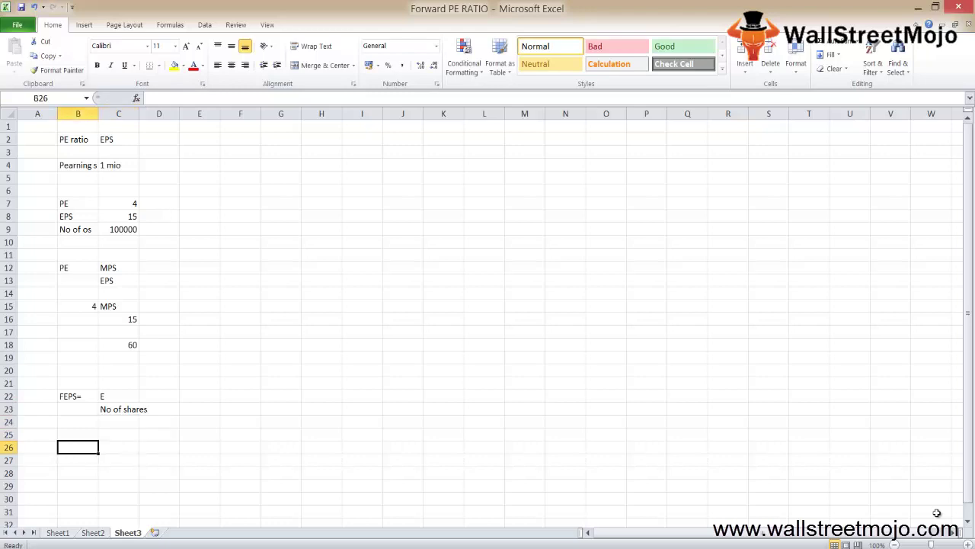
{"action": "key", "text": "Right"}
{"action": "type", "text": "="}
{"action": "key", "text": "Up"}
{"action": "key", "text": "BackSpace"}
{"action": "key", "text": "BackSpace"}
{"action": "key", "text": "BackSpace"}
{"action": "type", "text": "c"}
{"action": "key", "text": "BackSpace"}
{"action": "type", "text": "1000000"}
{"action": "key", "text": "Return"}
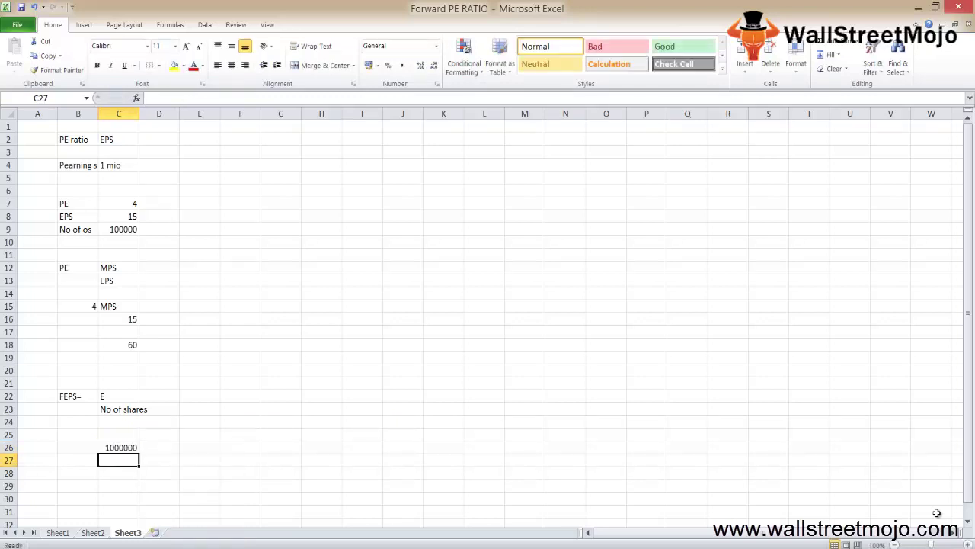
- Link C27 to the number of outstanding shares in C9
{"action": "type", "text": "="}
{"action": "key", "text": "Up"}
{"action": "key", "text": "Up"}
{"action": "key", "text": "Up"}
{"action": "key", "text": "Up"}
{"action": "key", "text": "Up"}
{"action": "key", "text": "Up"}
{"action": "key", "text": "Up"}
{"action": "key", "text": "Up"}
{"action": "key", "text": "Up"}
{"action": "key", "text": "Up"}
{"action": "key", "text": "Up"}
{"action": "key", "text": "Up"}
{"action": "key", "text": "Up"}
{"action": "key", "text": "Up"}
{"action": "key", "text": "Up"}
{"action": "key", "text": "Up"}
{"action": "key", "text": "Up"}
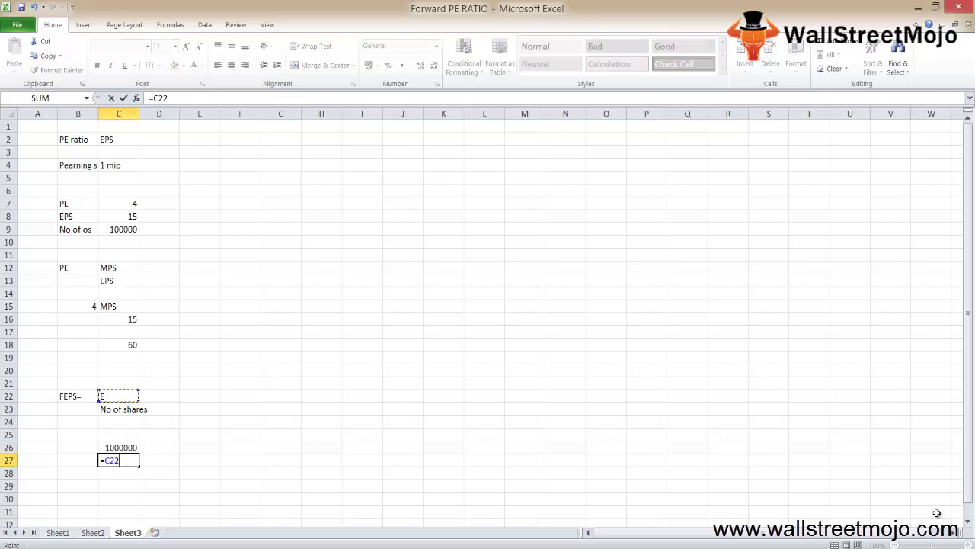
{"action": "key", "text": "Return"}
- Calculate the forward EPS in E27 with the formula =C26/C27
{"action": "key", "text": "Up"}
{"action": "key", "text": "Right"}
{"action": "key", "text": "Right"}
{"action": "type", "text": "="}
{"action": "key", "text": "Up"}
{"action": "key", "text": "Left"}
{"action": "key", "text": "Left"}
{"action": "type", "text": "/"}
{"action": "key", "text": "Left"}
{"action": "key", "text": "Left"}
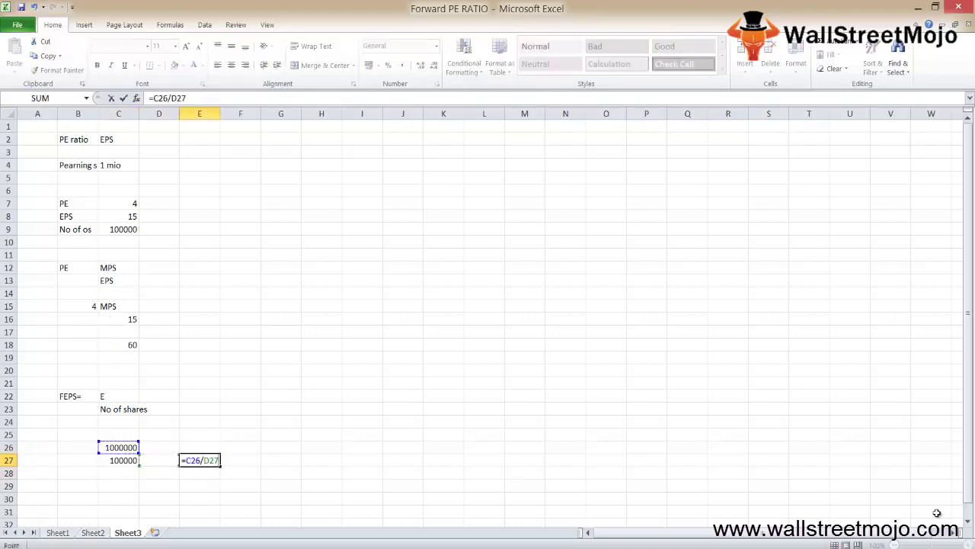
{"action": "key", "text": "ctrl+Return"}
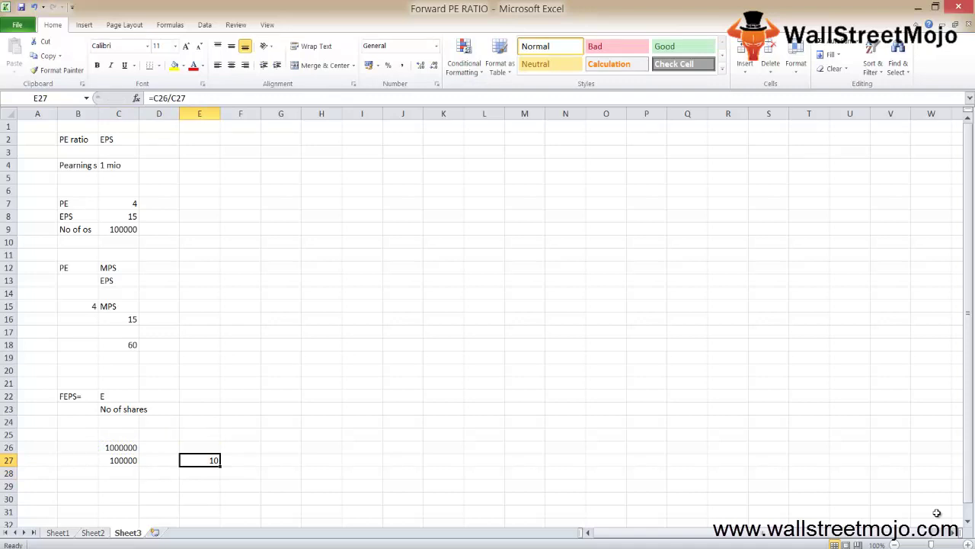
- Calculate the forward PE in H27 with the formula =C18/E27
{"action": "key", "text": "Right"}
{"action": "key", "text": "Right"}
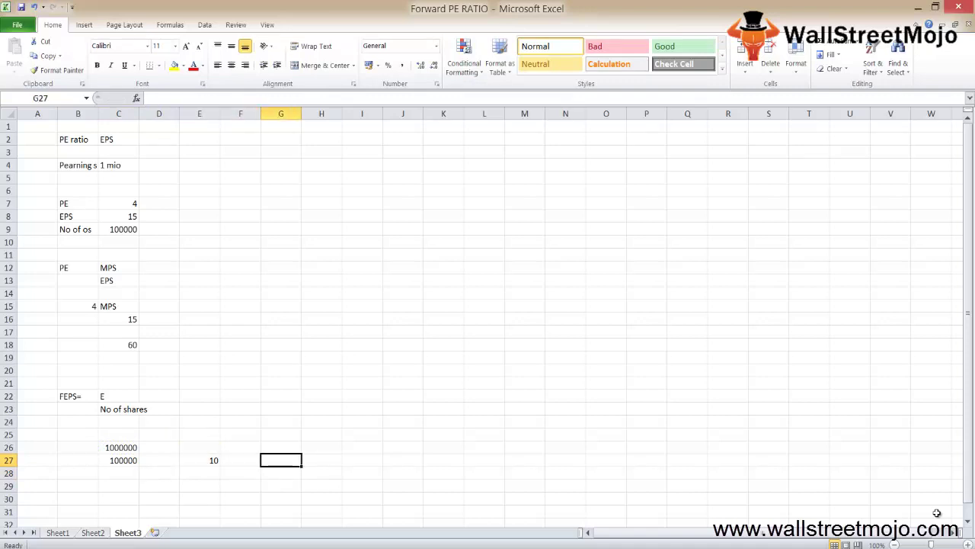
{"action": "type", "text": "="}
{"action": "key", "text": "Up"}
{"action": "key", "text": "Up"}
{"action": "key", "text": "Up"}
{"action": "key", "text": "Up"}
{"action": "key", "text": "Up"}
{"action": "key", "text": "Up"}
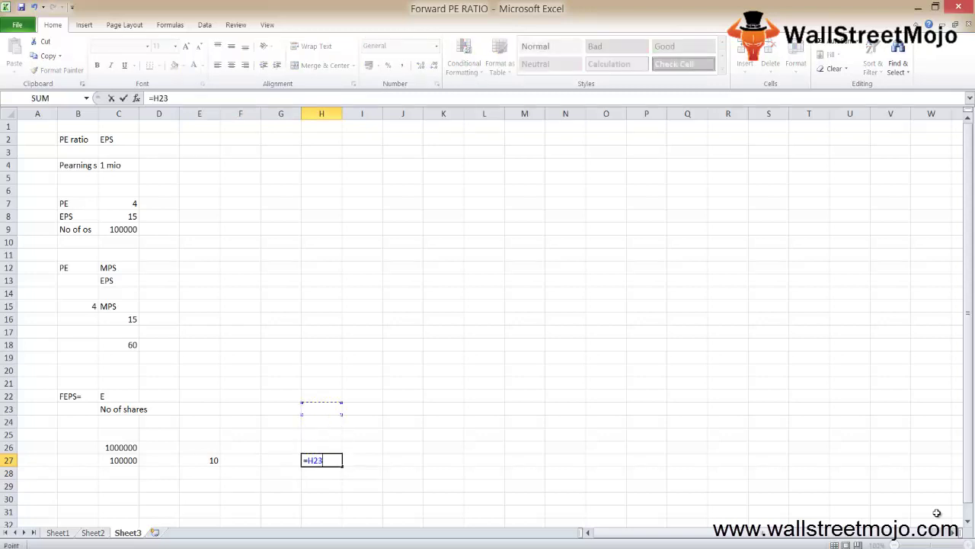
{"action": "key", "text": "Left"}
{"action": "key", "text": "Left"}
{"action": "key", "text": "Left"}
{"action": "key", "text": "Left"}
{"action": "key", "text": "Up"}
{"action": "key", "text": "Up"}
{"action": "key", "text": "Up"}
{"action": "key", "text": "Left"}
{"action": "type", "text": "/"}
{"action": "key", "text": "Left"}
{"action": "key", "text": "Left"}
{"action": "key", "text": "Left"}
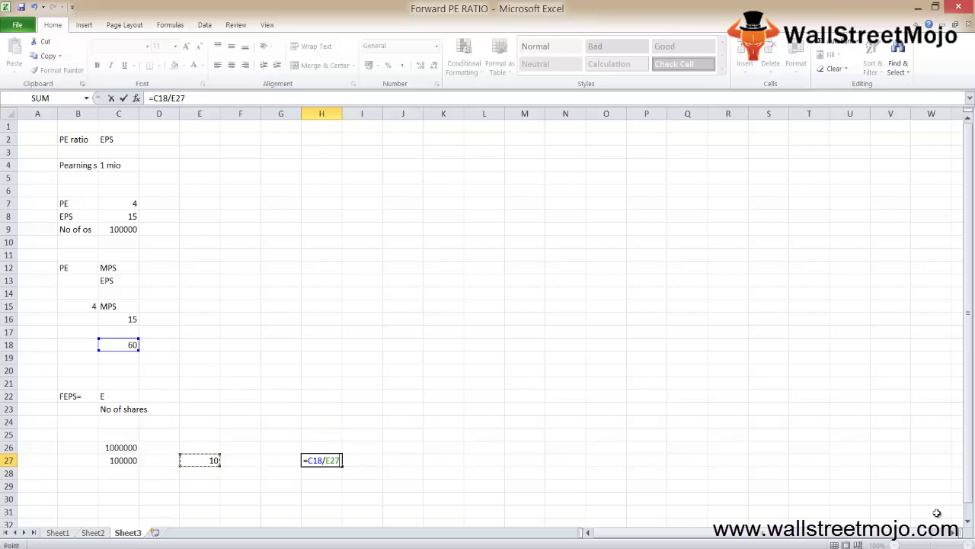
{"action": "key", "text": "Return"}
- Label the forward PE result by entering "FPE" in G27
{"action": "key", "text": "Left"}
{"action": "key", "text": "Left"}
{"action": "key", "text": "Left"}
{"action": "key", "text": "Right"}
{"action": "key", "text": "Right"}
{"action": "key", "text": "Right"}
{"action": "key", "text": "Left"}
{"action": "type", "text": "FP"}
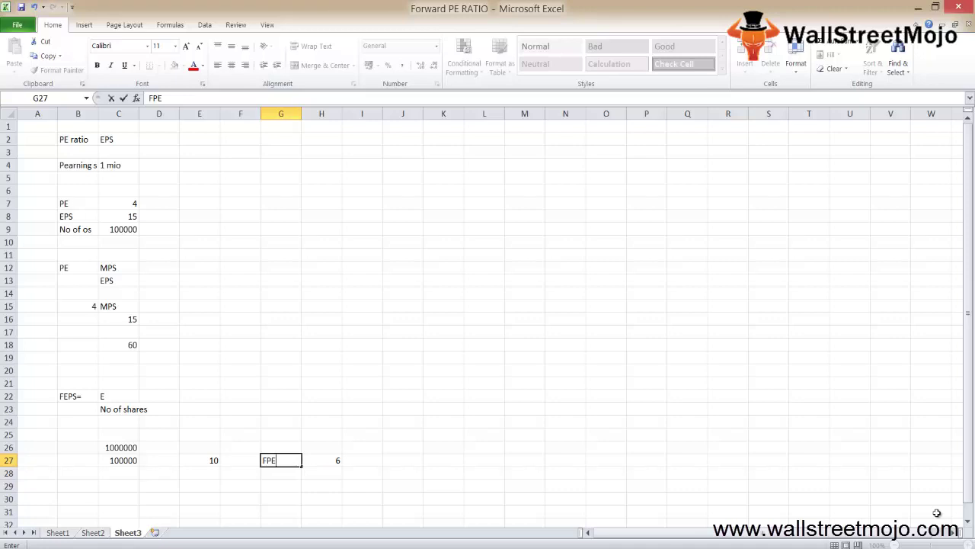
{"action": "key", "text": "ctrl+Return"}
- Label the forward EPS result by entering "FEPS" in D27
{"action": "key", "text": "Right"}
{"action": "key", "text": "Left"}
{"action": "key", "text": "Left"}
{"action": "key", "text": "Left"}
{"action": "key", "text": "Left"}
{"action": "type", "text": "FEPS"}
{"action": "key", "text": "ctrl+Return"}
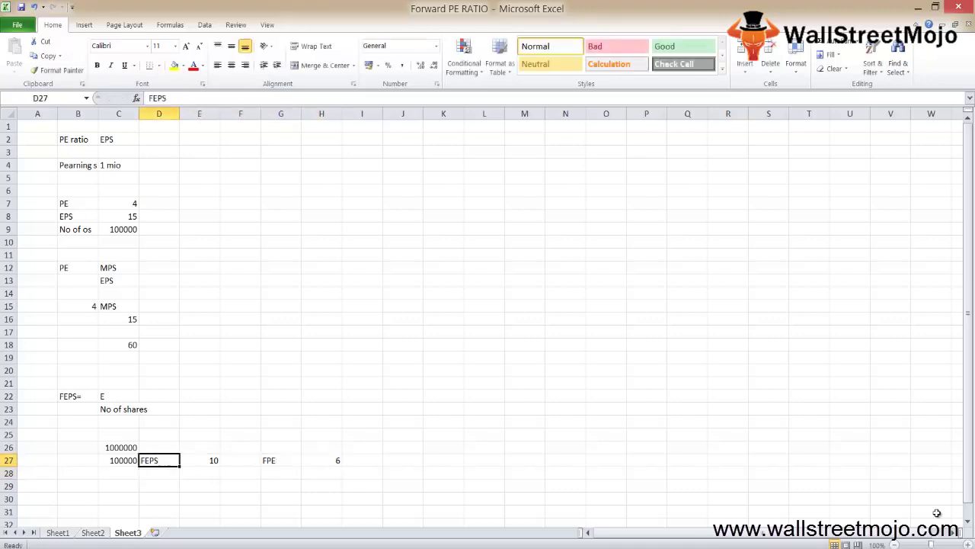
- Apply borders to the forward EPS label and value in D27:E27
{"action": "key", "text": "shift+Right"}
{"action": "key", "text": "alt+h"}
{"action": "key", "text": "b"}
{"action": "key", "text": "a"}
{"action": "key", "text": "Right"}
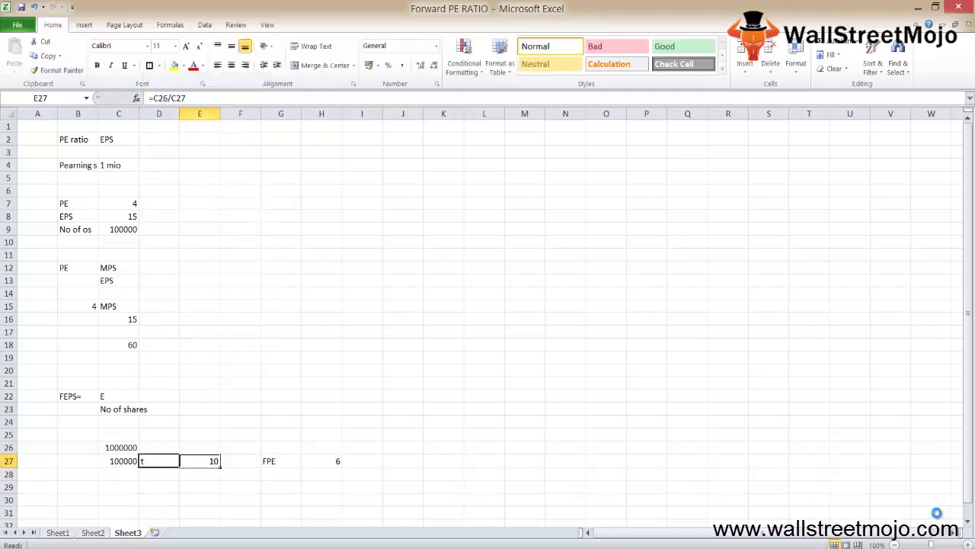
{"action": "key", "text": "Left"}
{"action": "key", "text": "Down"}
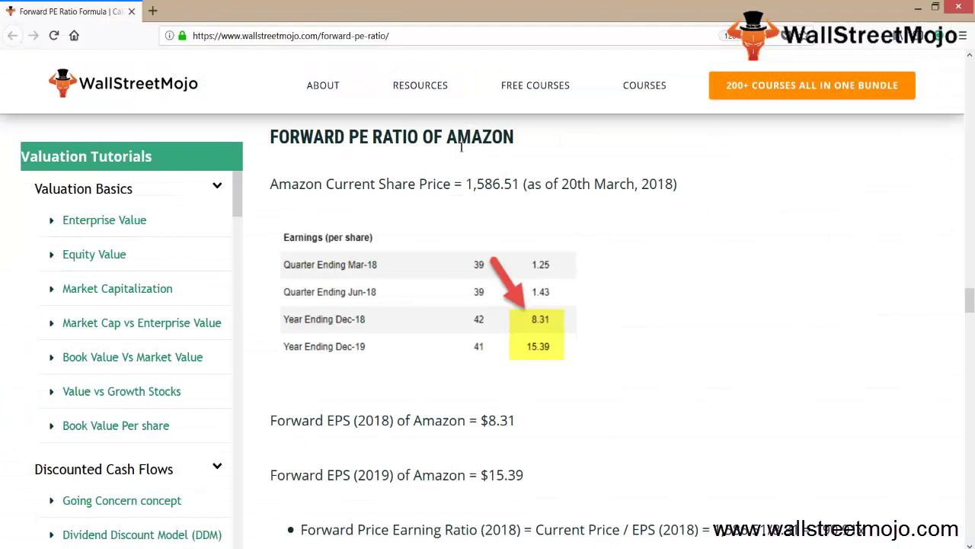
- On the WallStreetMojo forward PE web page, examine Amazon's share price, forward EPS and forward PE calculations for 2018 and 2019
{"action": "left_click_drag", "start_coordinate": [467, 185], "coordinate": [657, 184]}
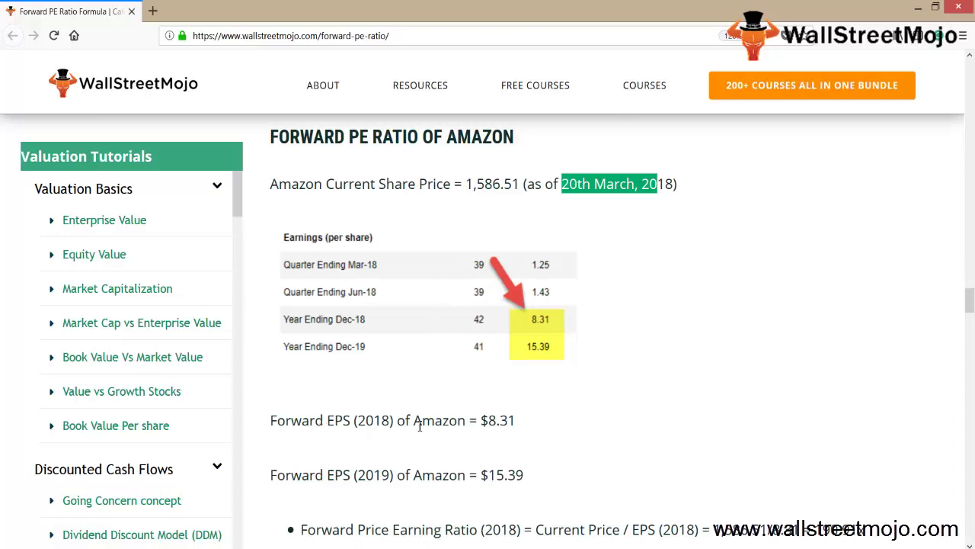
{"action": "left_click_drag", "start_coordinate": [483, 420], "coordinate": [529, 420]}
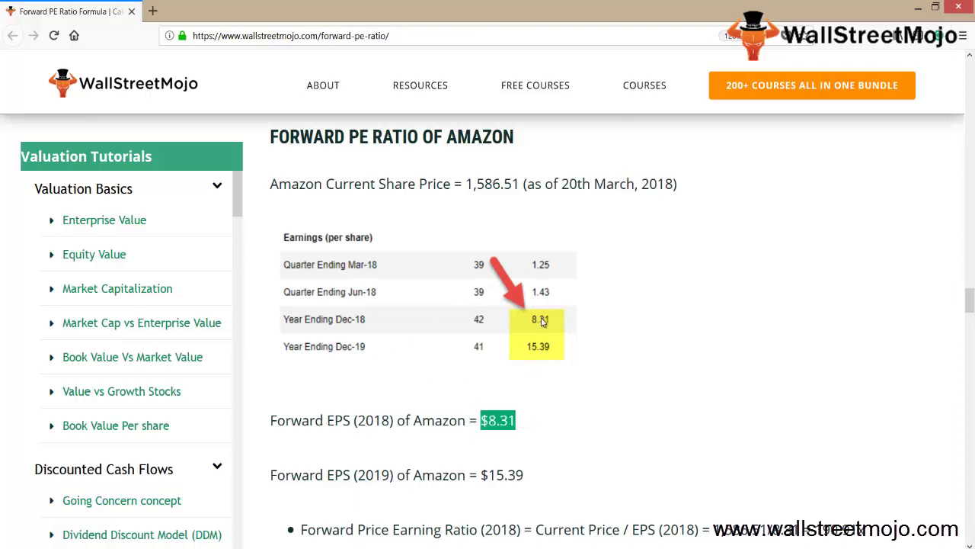
{"action": "left_click_drag", "start_coordinate": [482, 476], "coordinate": [525, 475]}
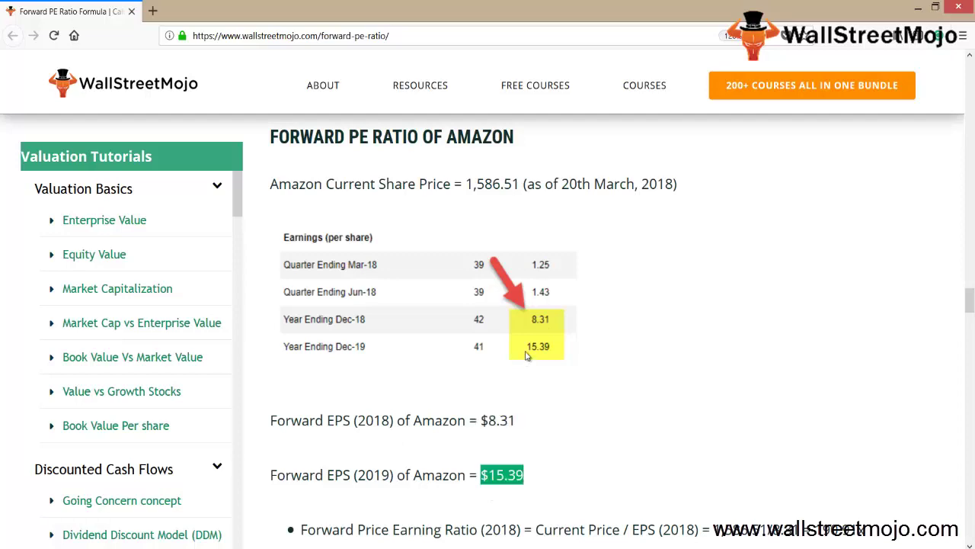
{"action": "scroll", "coordinate": [524, 352], "scroll_direction": "down", "scroll_amount": 2}
{"action": "scroll", "coordinate": [394, 374], "scroll_direction": "up", "scroll_amount": 1}
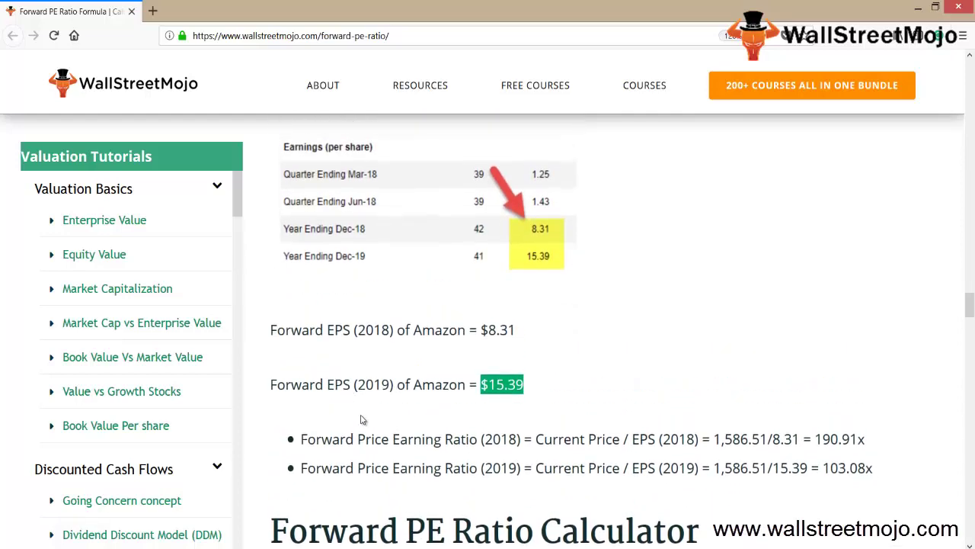
{"action": "scroll", "coordinate": [352, 395], "scroll_direction": "down", "scroll_amount": 1}
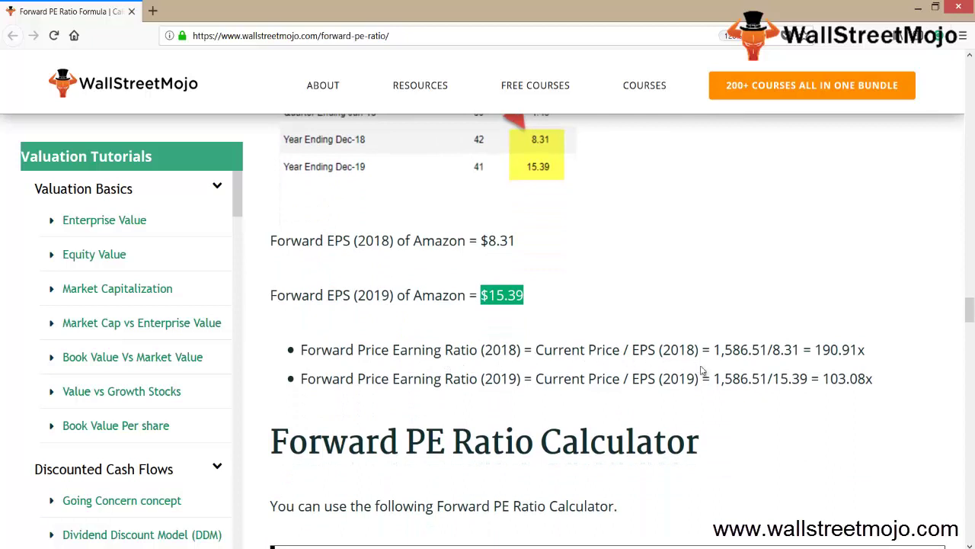
{"action": "left_click_drag", "start_coordinate": [717, 348], "coordinate": [806, 348]}
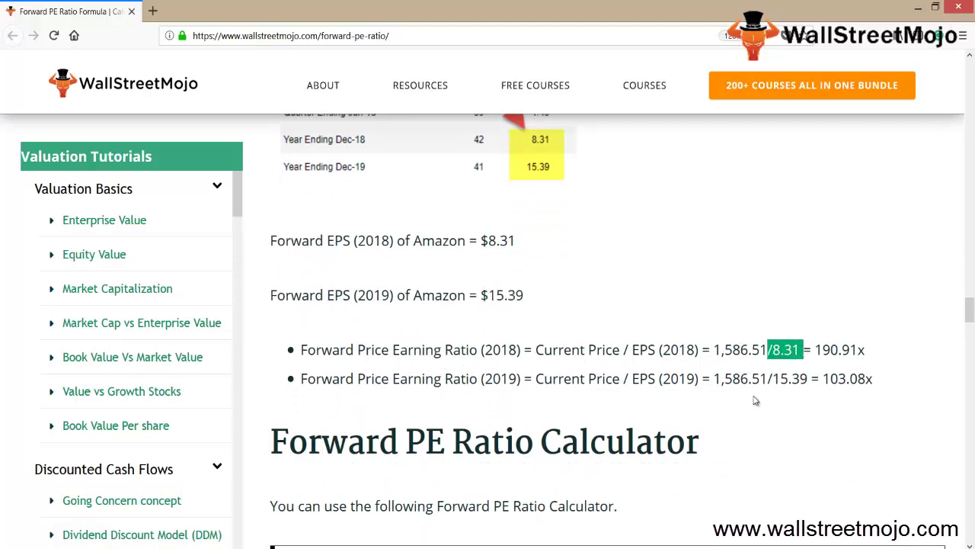
{"action": "left_click_drag", "start_coordinate": [772, 379], "coordinate": [875, 347]}
{"action": "left_click_drag", "start_coordinate": [823, 379], "coordinate": [873, 378]}
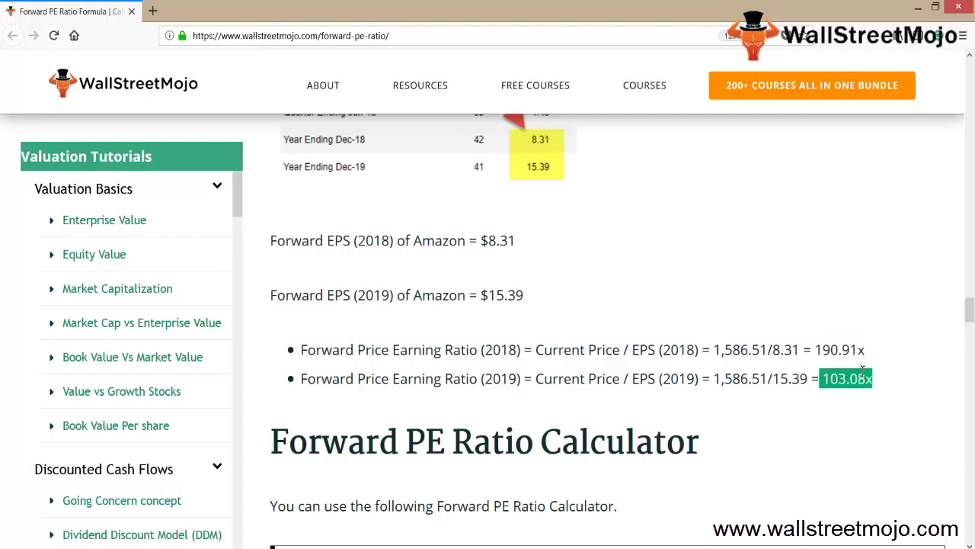
- Calculate a forward PE in the page's calculator with market price per share 1000 and projected earnings per share 10
{"action": "scroll", "coordinate": [660, 374], "scroll_direction": "down", "scroll_amount": 5}
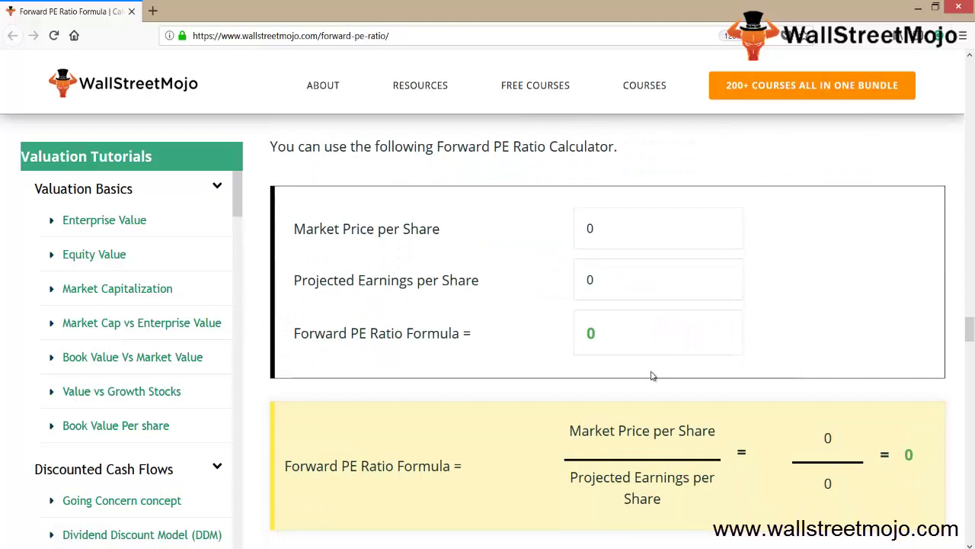
{"action": "left_click", "coordinate": [610, 221]}
{"action": "key", "text": "BackSpace"}
{"action": "type", "text": "1000"}
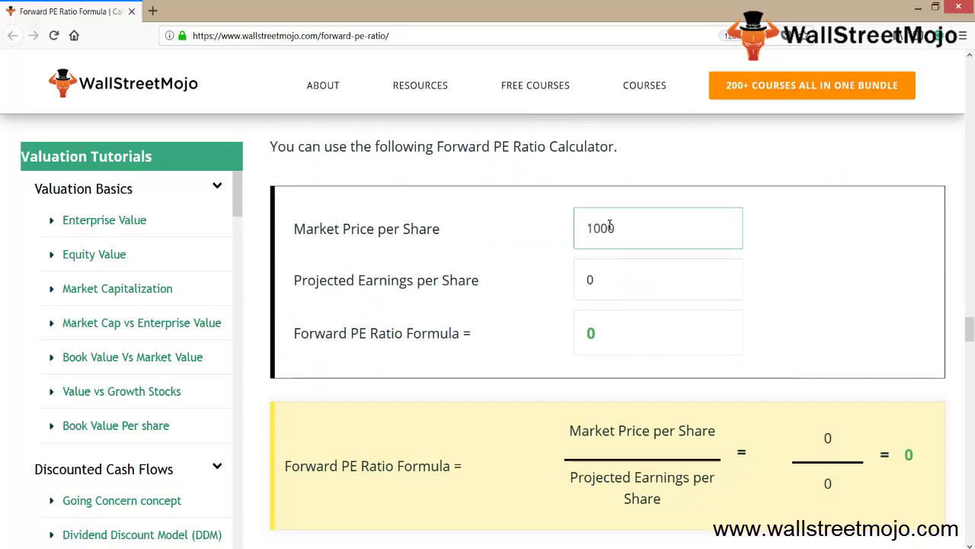
{"action": "left_click", "coordinate": [615, 281]}
{"action": "key", "text": "BackSpace"}
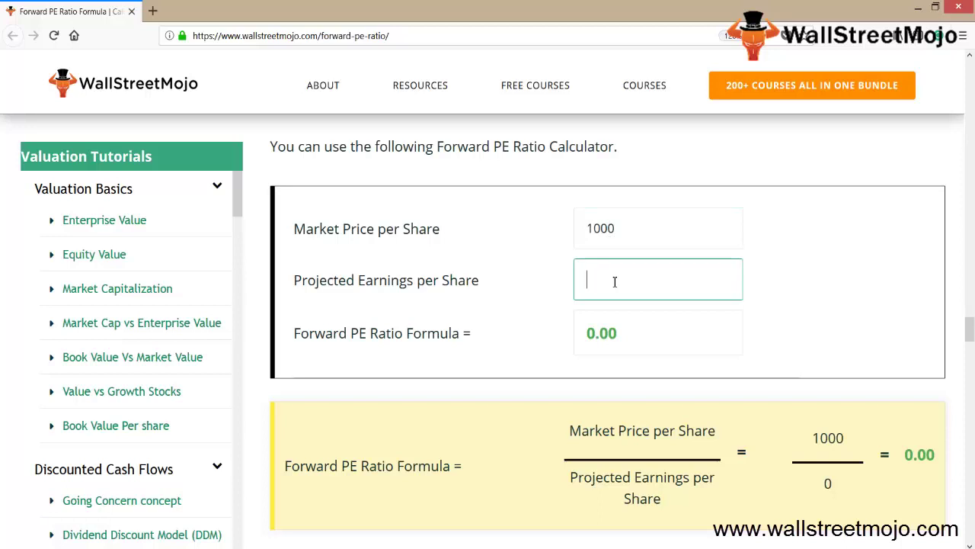
{"action": "type", "text": "10"}
{"action": "left_click", "coordinate": [631, 329]}
- Try projected earnings per share of 9 in the Forward PE Ratio Calculator
{"action": "left_click", "coordinate": [608, 281]}
{"action": "key", "text": "BackSpace"}
{"action": "key", "text": "BackSpace"}
{"action": "type", "text": "9"}
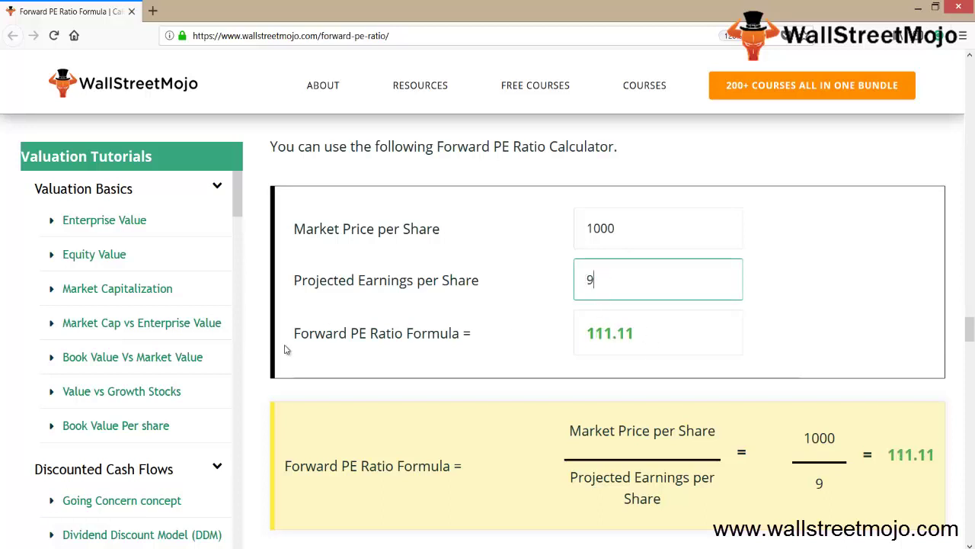
- Recalculate the forward PE with projected earnings per share 10 and market price per share 900
{"action": "left_click", "coordinate": [627, 234]}
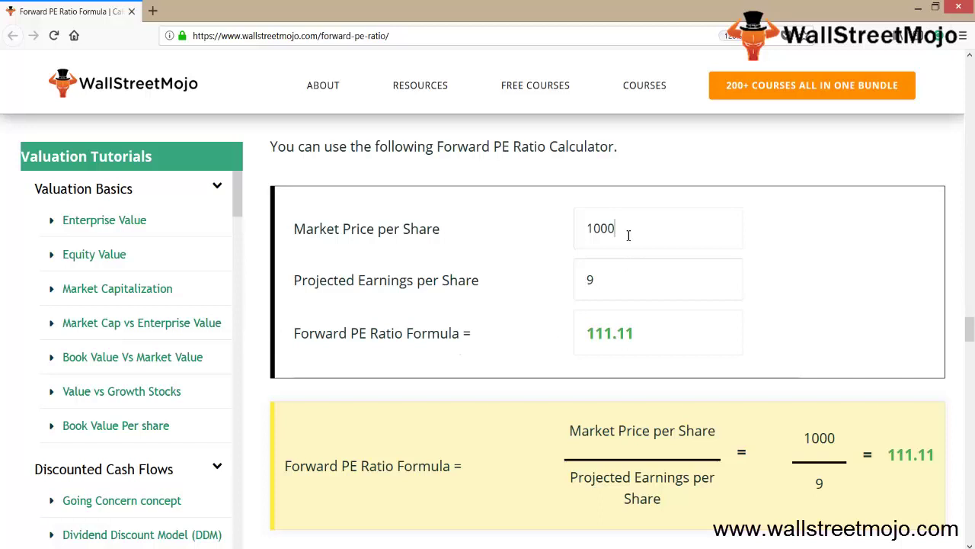
{"action": "left_click", "coordinate": [609, 280]}
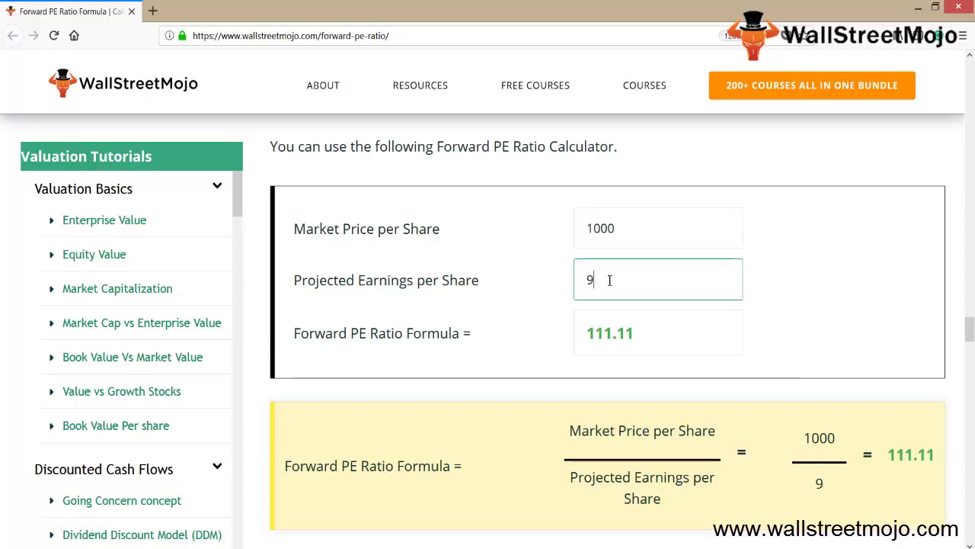
{"action": "type", "text": "10"}
{"action": "left_click", "coordinate": [621, 236]}
{"action": "key", "text": "BackSpace"}
{"action": "key", "text": "BackSpace"}
{"action": "key", "text": "BackSpace"}
{"action": "key", "text": "BackSpace"}
{"action": "type", "text": "900"}
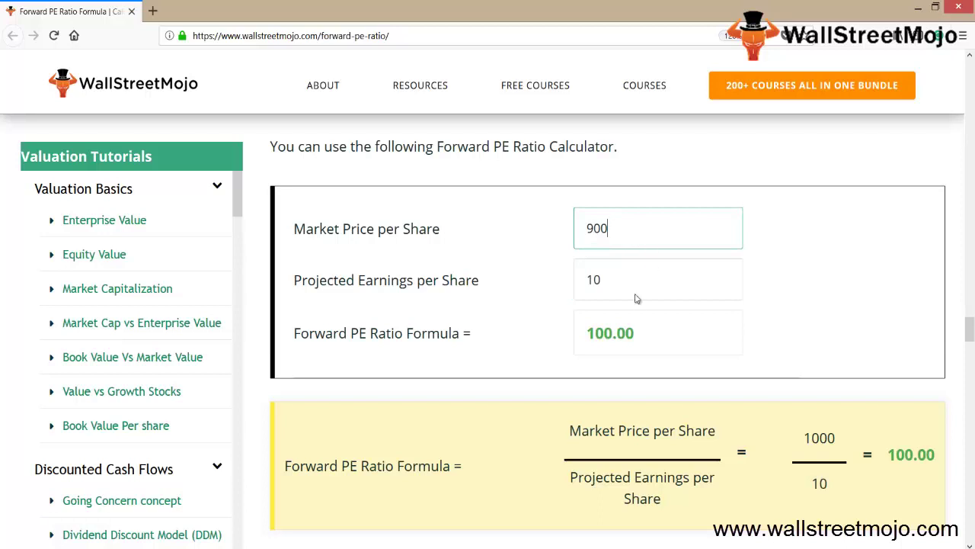
{"action": "left_click", "coordinate": [652, 344]}
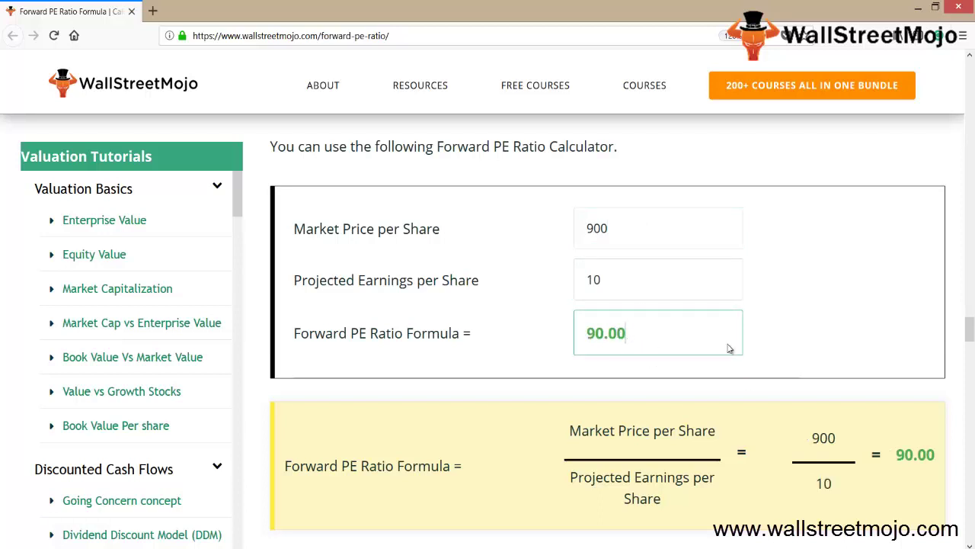